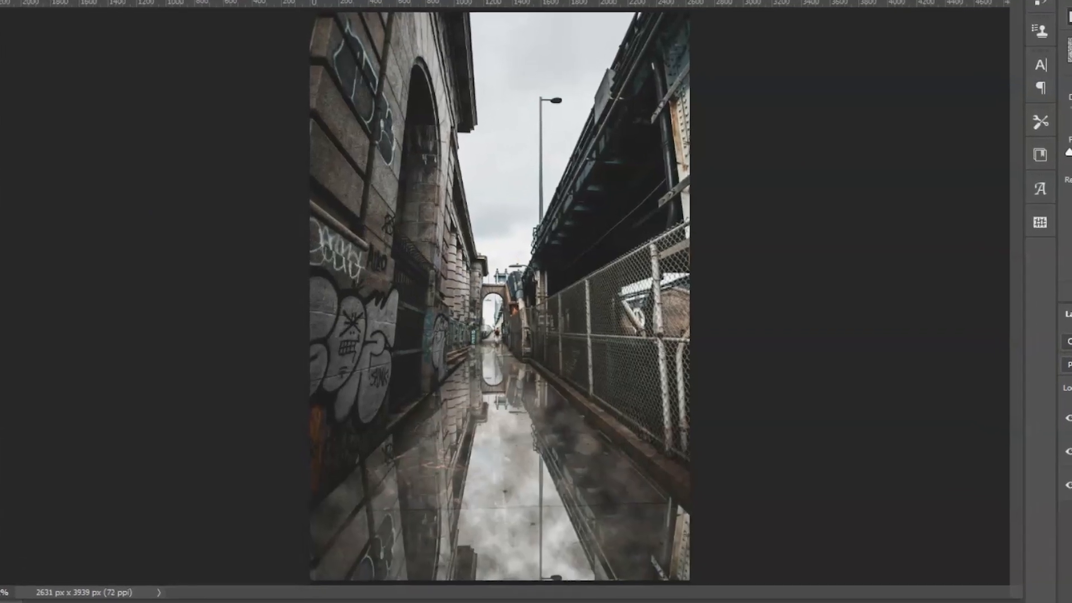
# Duplicate the Background layer and name the copy Puddles.
pyautogui.rightClick(225, 111)
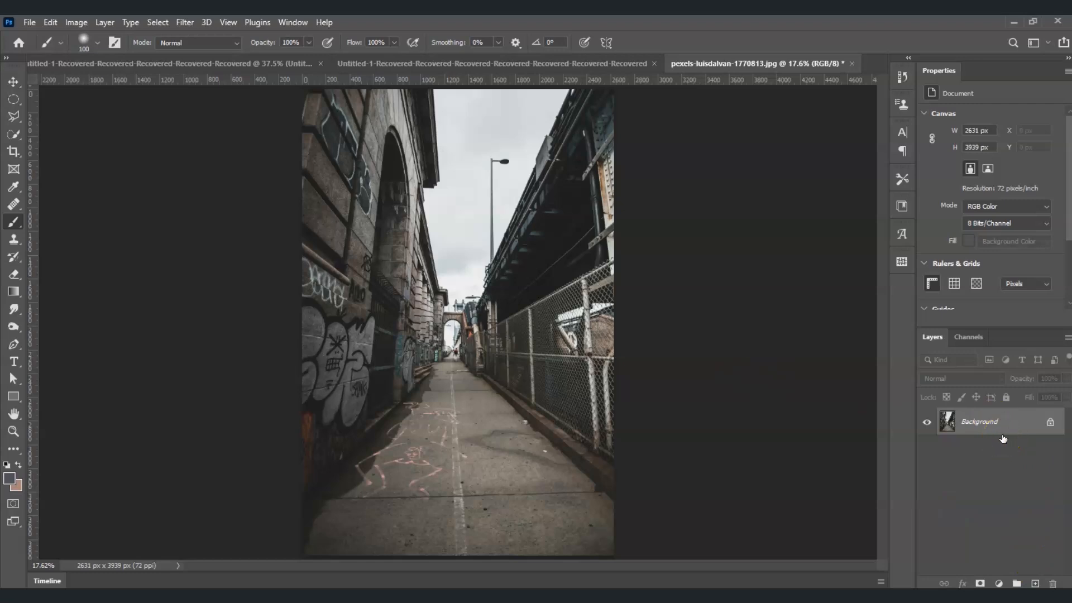
pyautogui.hotkey('ctrl', 'j')
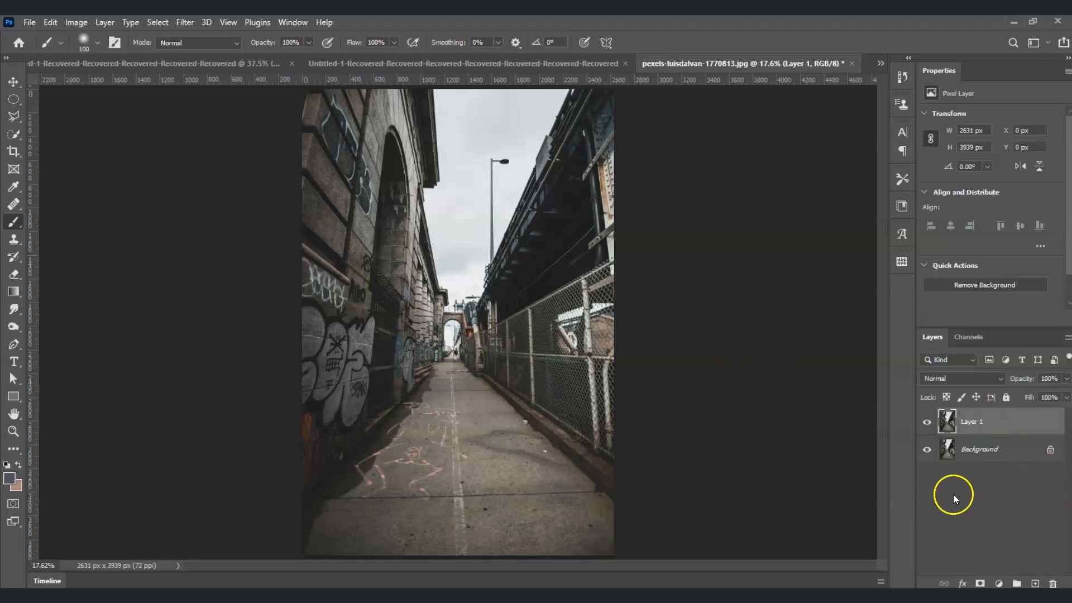
pyautogui.doubleClick(975, 421)
pyautogui.write('P')
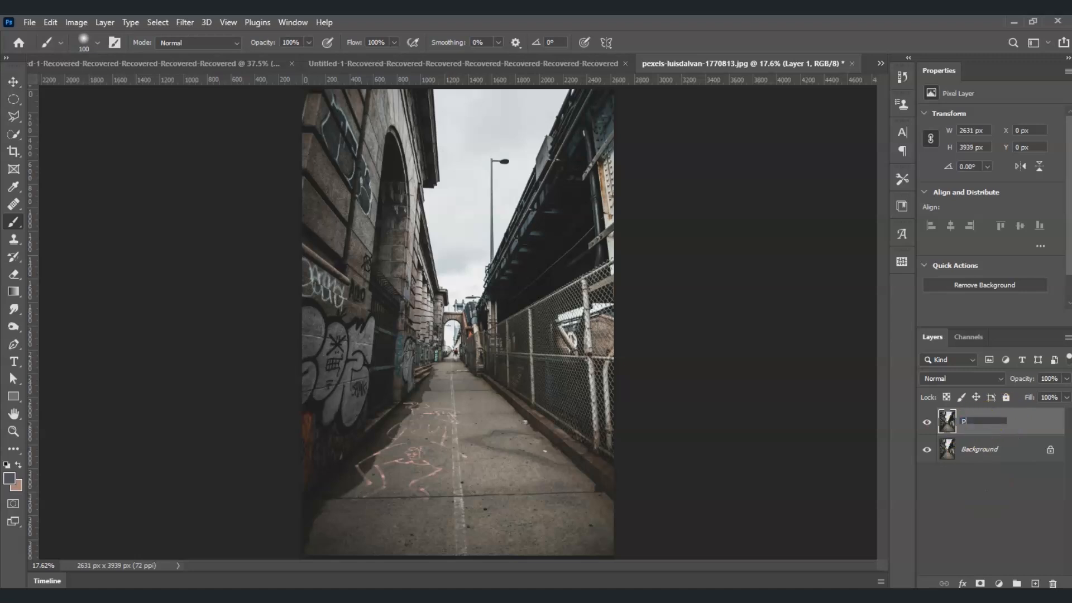
pyautogui.write('uddles')
pyautogui.click(981, 467)
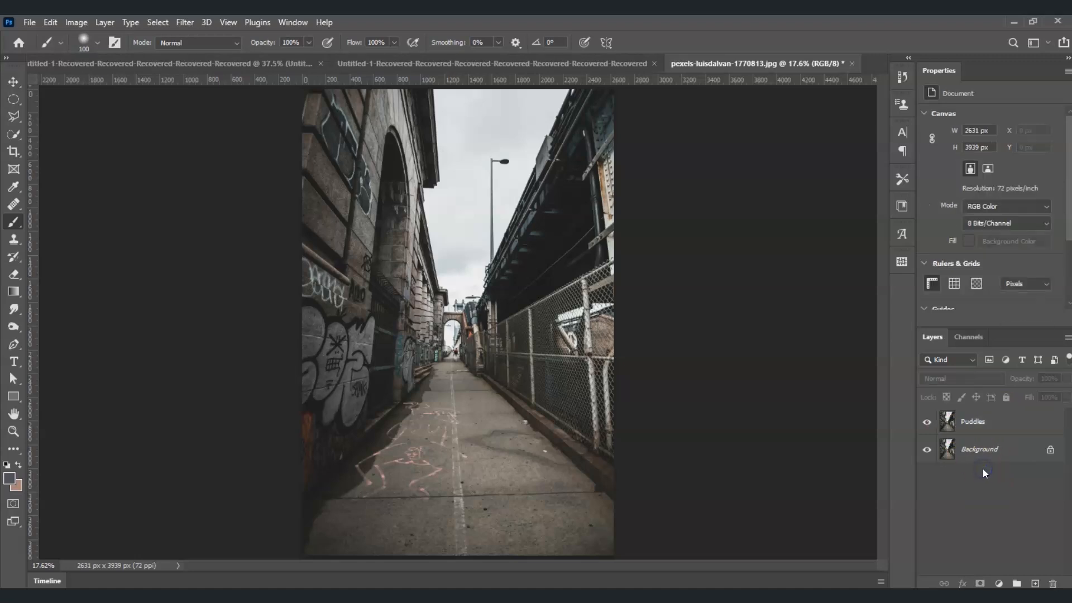
# Flip the Puddles layer vertically with Free Transform.
pyautogui.click(901, 384)
pyautogui.click(964, 421)
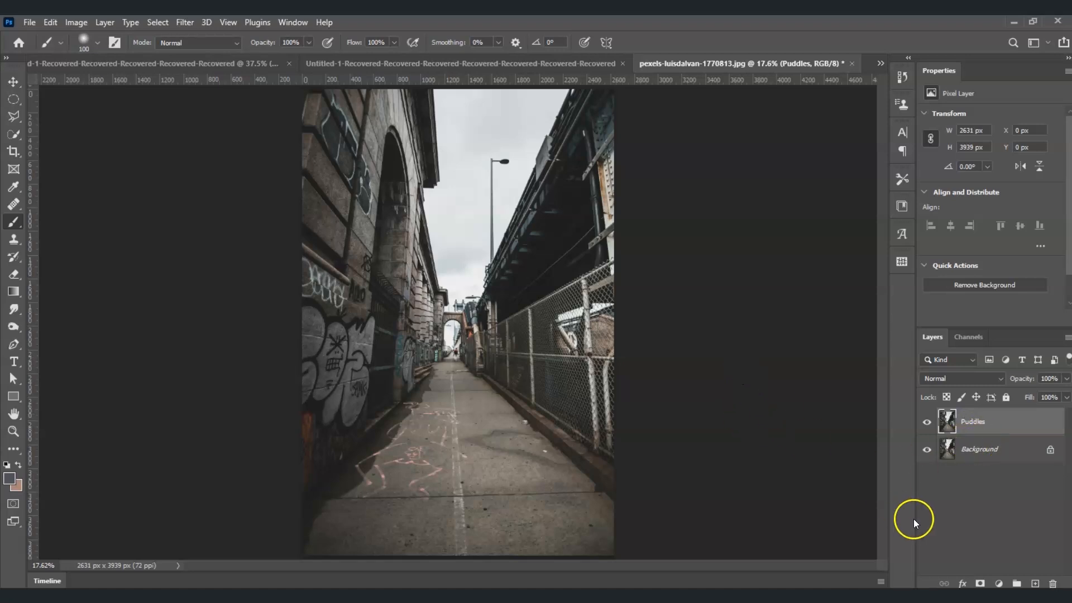
pyautogui.rightClick(981, 422)
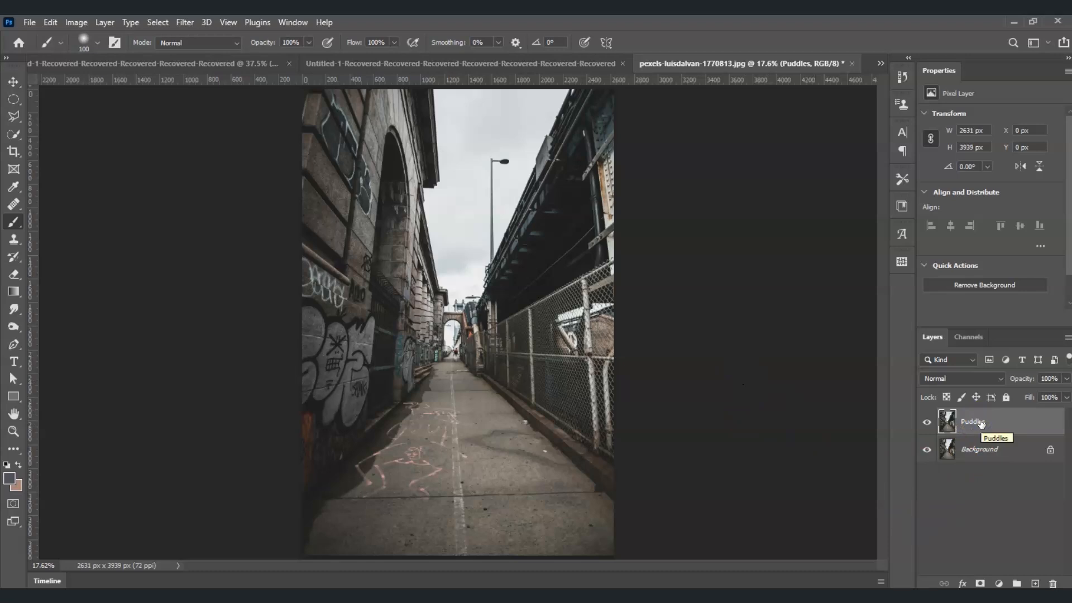
pyautogui.click(982, 424)
pyautogui.hotkey('ctrl', 't')
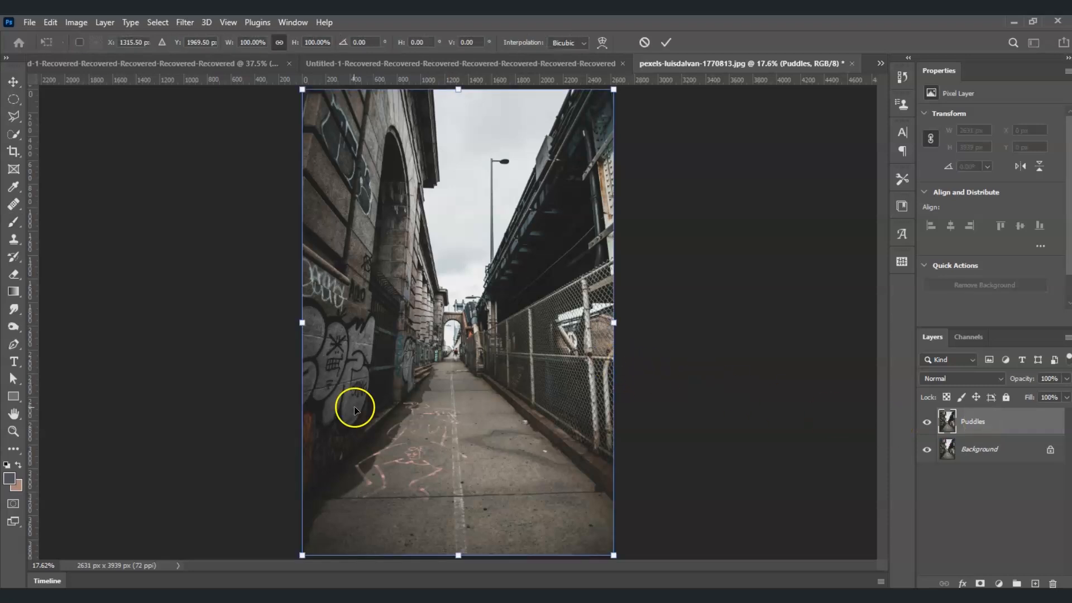
pyautogui.rightClick(477, 345)
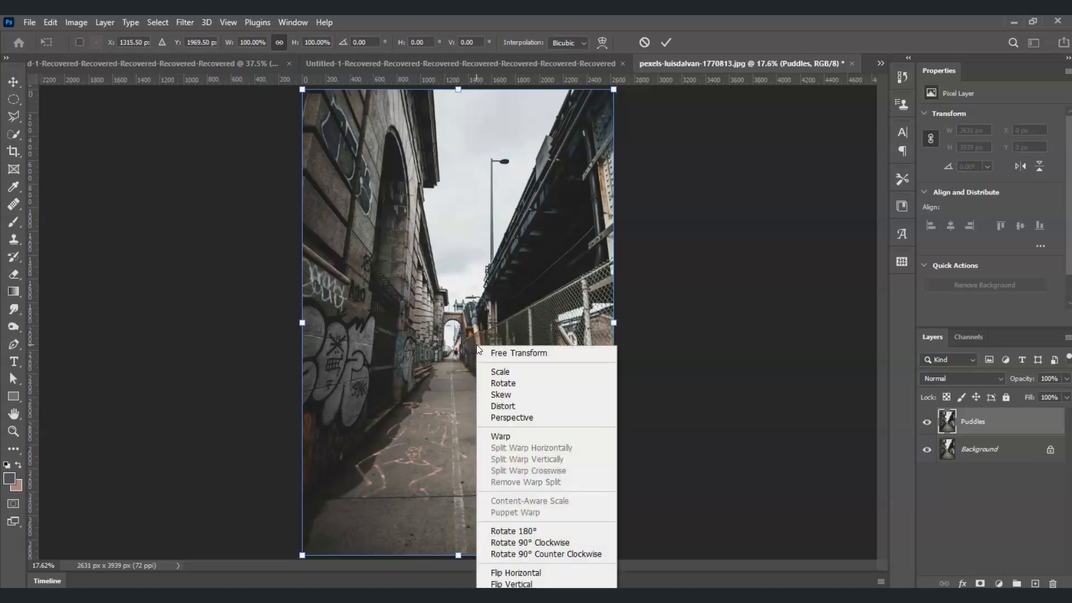
pyautogui.click(557, 584)
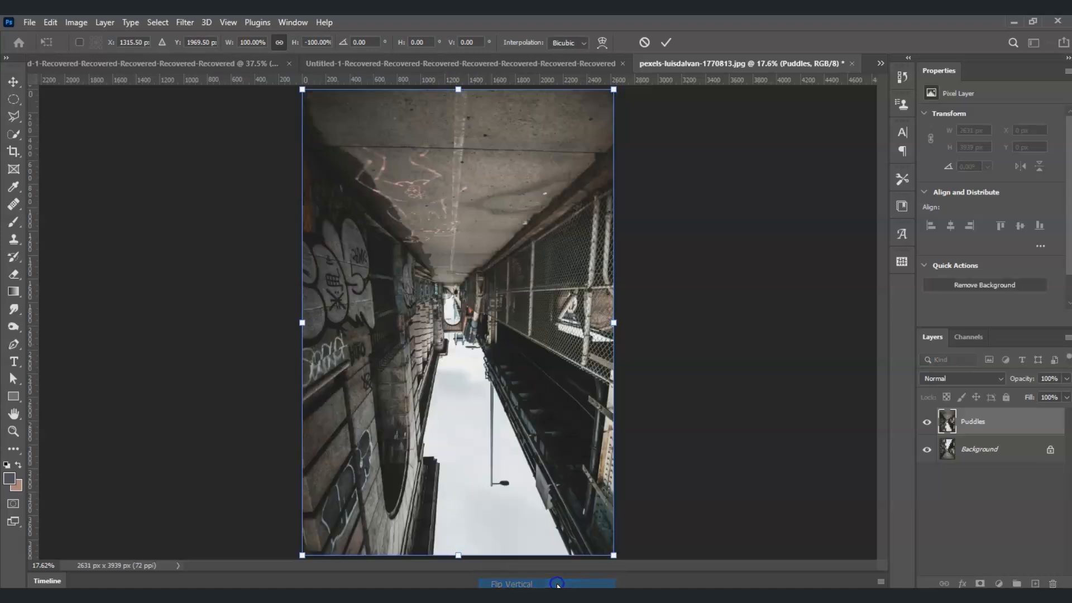
pyautogui.click(481, 438)
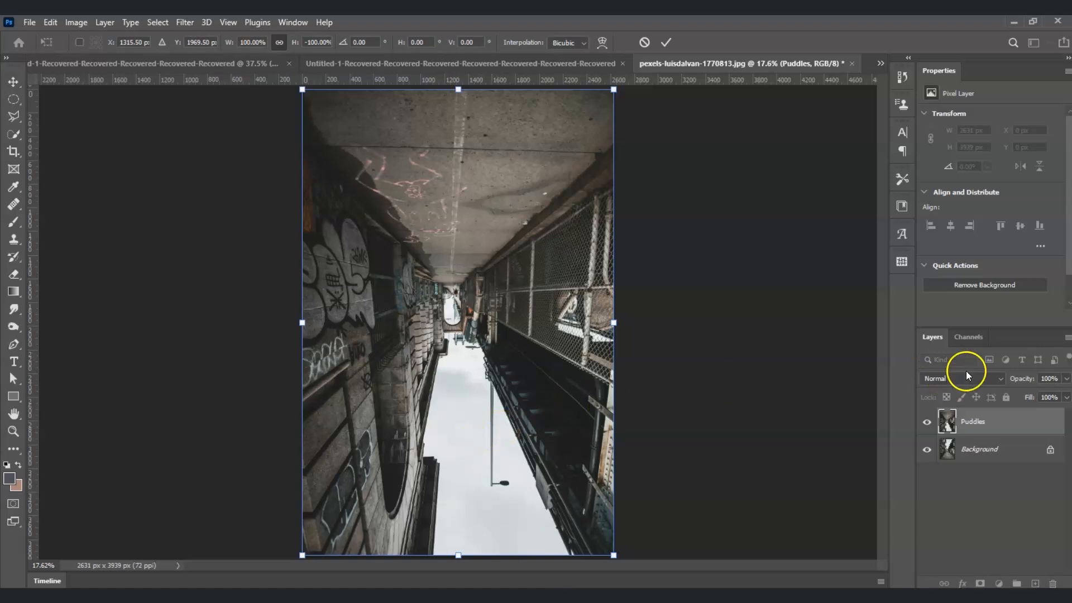
# Set the Puddles layer's opacity to 50% and commit the transform.
pyautogui.click(1065, 379)
pyautogui.moveTo(1054, 380); pyautogui.dragTo(1033, 382)
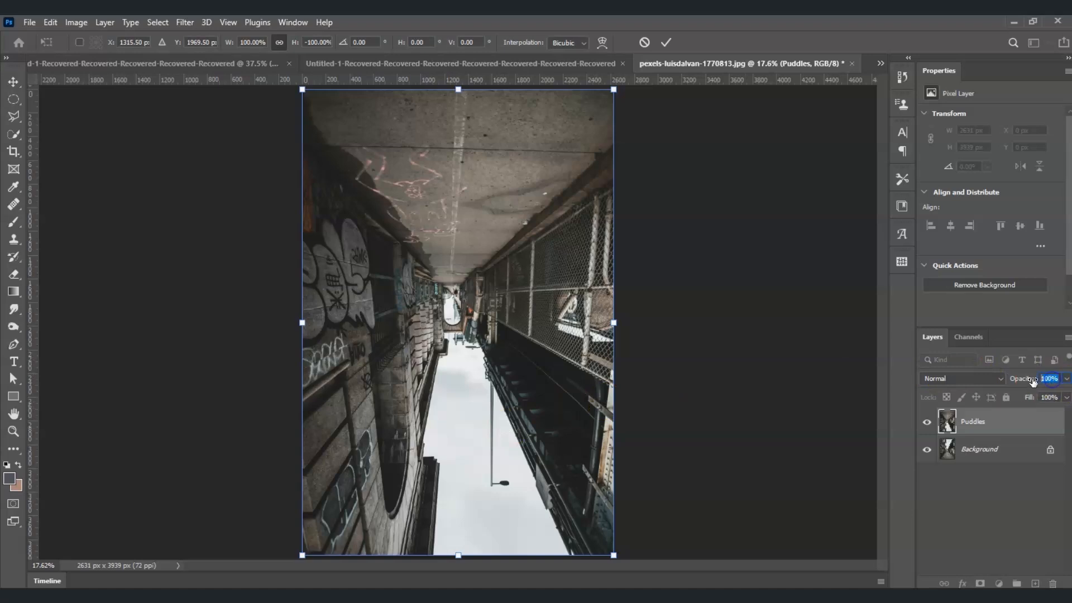
pyautogui.write('50')
pyautogui.press('Return')
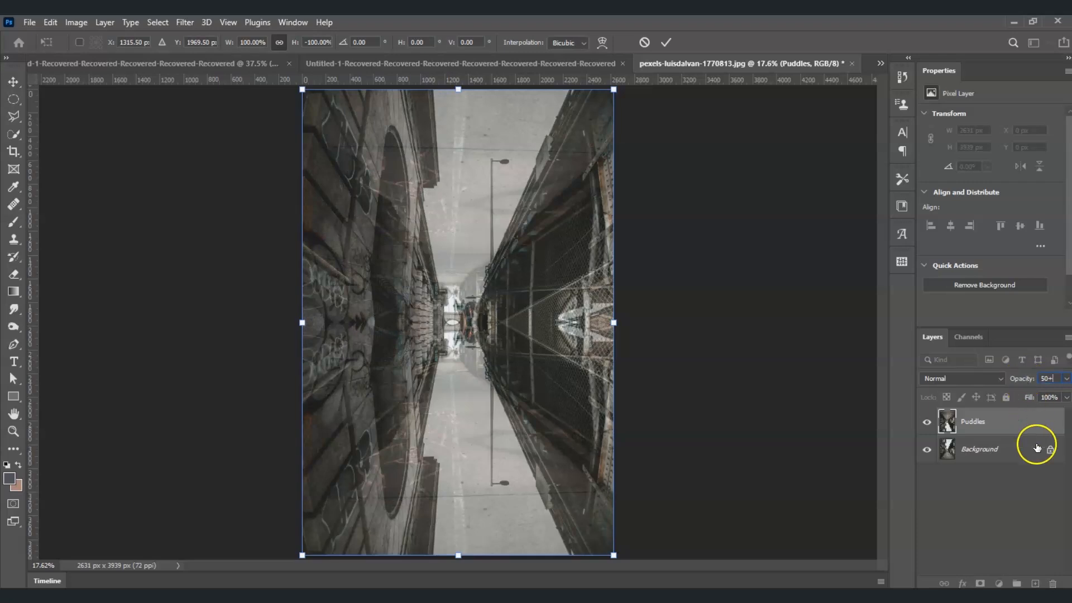
pyautogui.click(1034, 528)
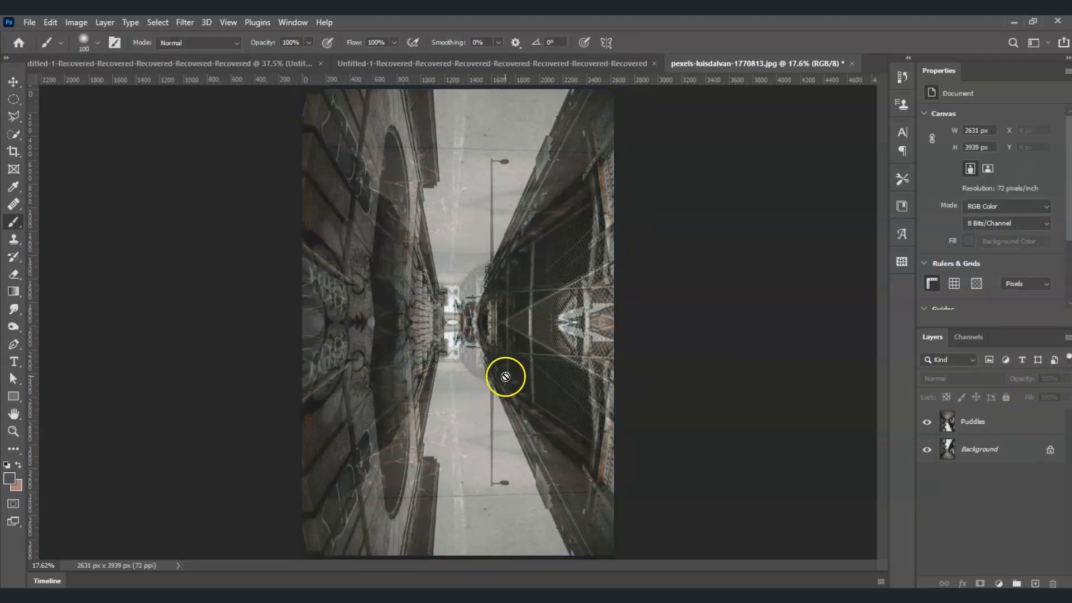
# Move the flipped Puddles layer down about 596 px so its horizon lines up with the original alley.
pyautogui.click(978, 428)
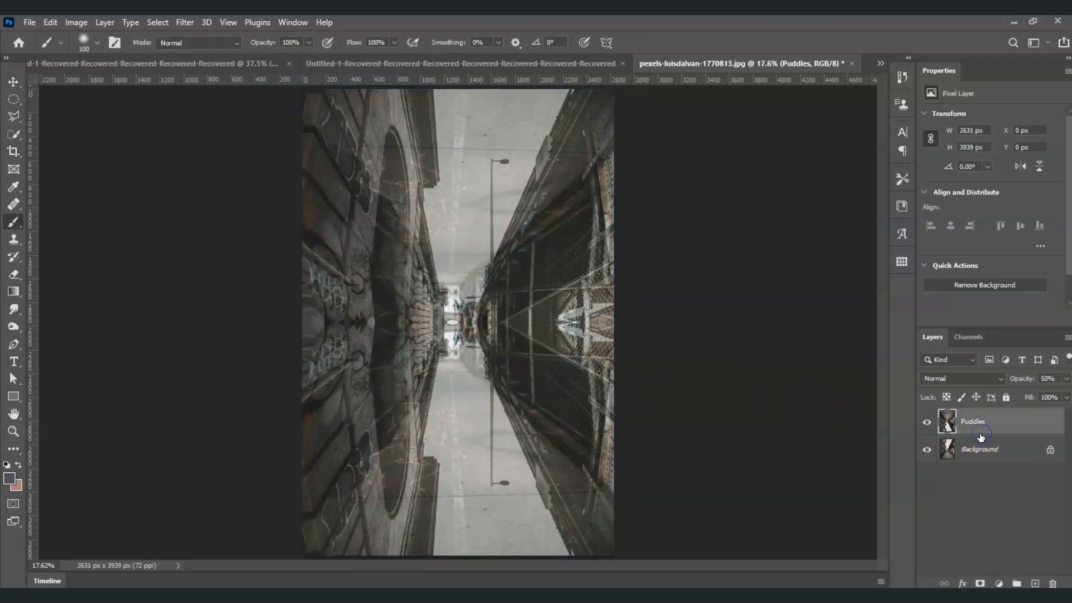
pyautogui.press('v')
pyautogui.moveTo(479, 324)
pyautogui.mouseDown()
pyautogui.moveTo(460, 351)
pyautogui.moveTo(458, 325)
pyautogui.moveTo(462, 356)
pyautogui.mouseUp()
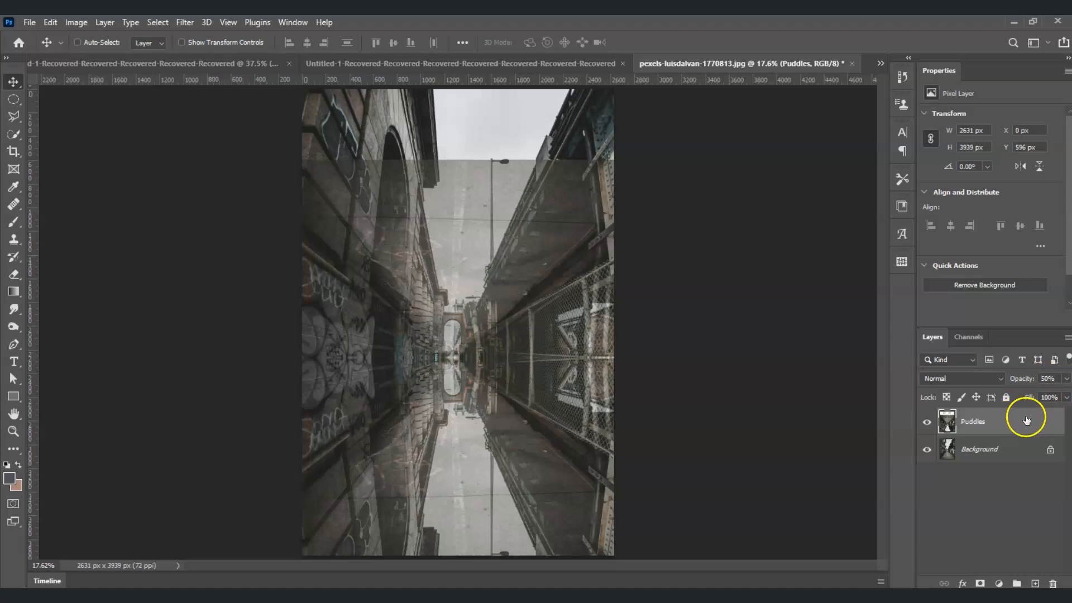
# Set the Puddles layer's opacity back to 100%.
pyautogui.click(1066, 379)
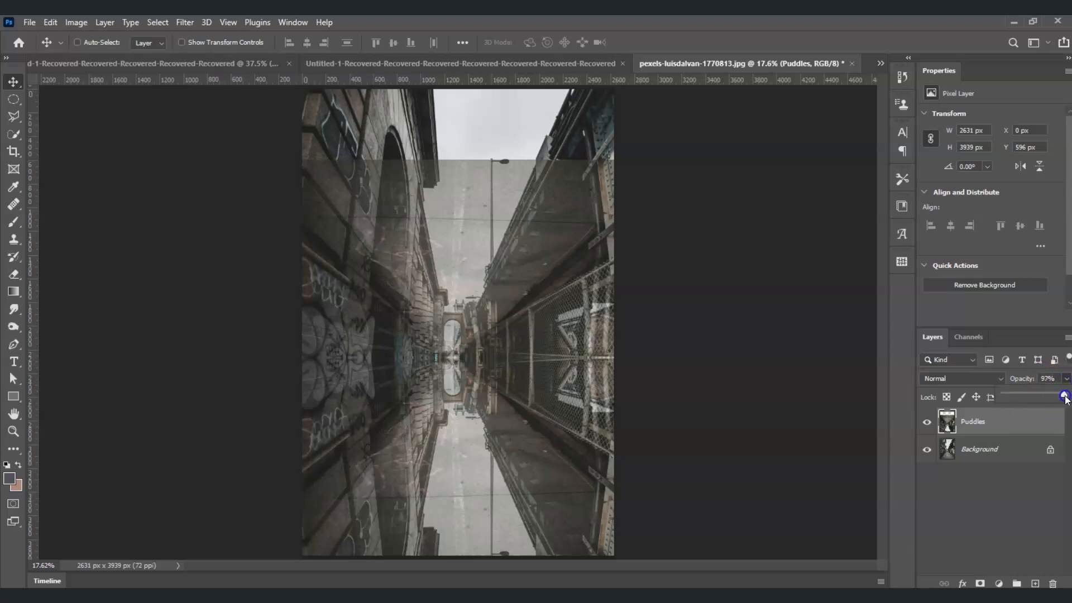
pyautogui.moveTo(1033, 395); pyautogui.dragTo(1066, 394)
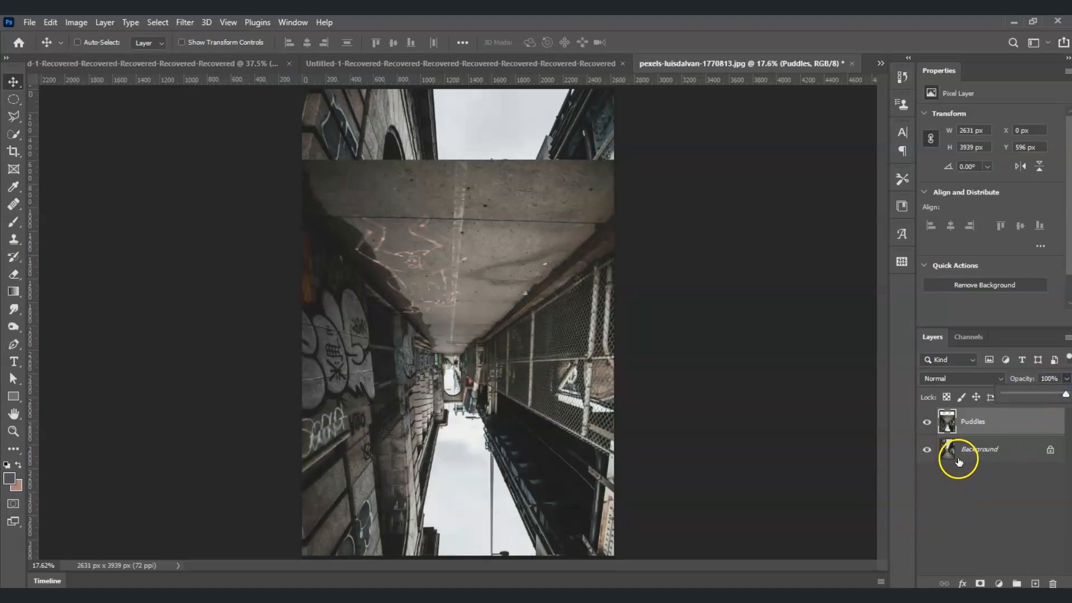
pyautogui.click(979, 428)
# Hide the Puddles layer and select the Background layer.
pyautogui.click(927, 424)
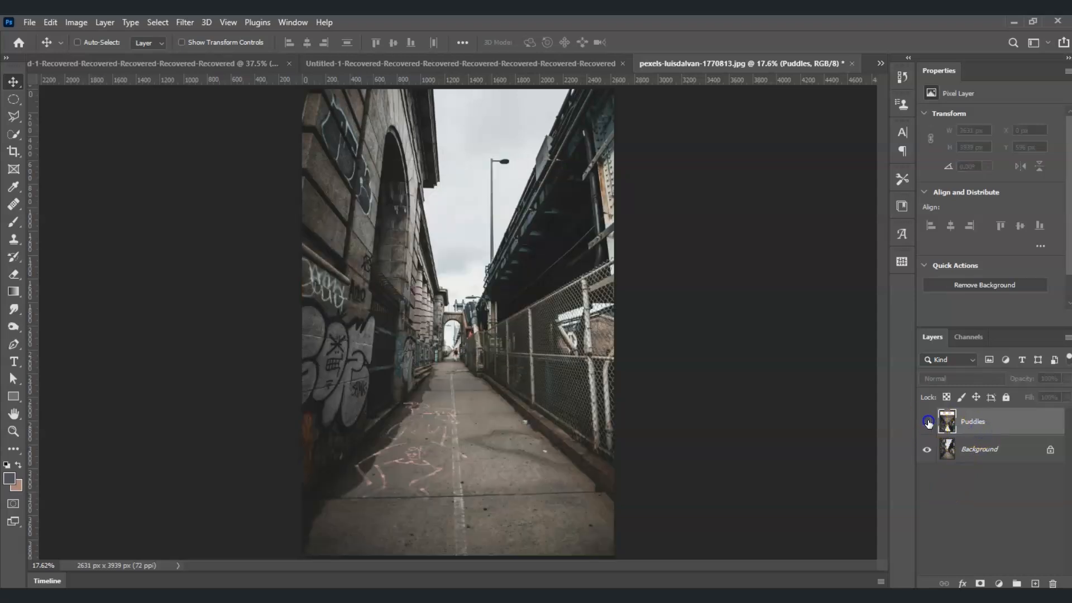
pyautogui.click(979, 456)
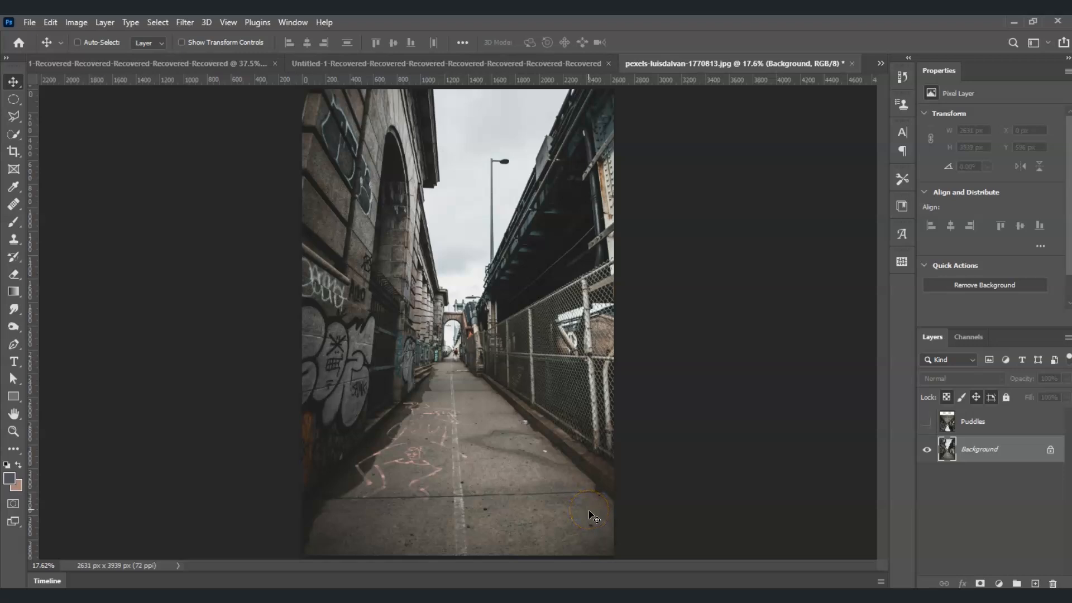
pyautogui.click(995, 456)
# Select the alley's ground with the Polygonal Lasso tool, tracing along both wall bases and the image's bottom edge.
pyautogui.click(17, 117)
pyautogui.click(60, 126)
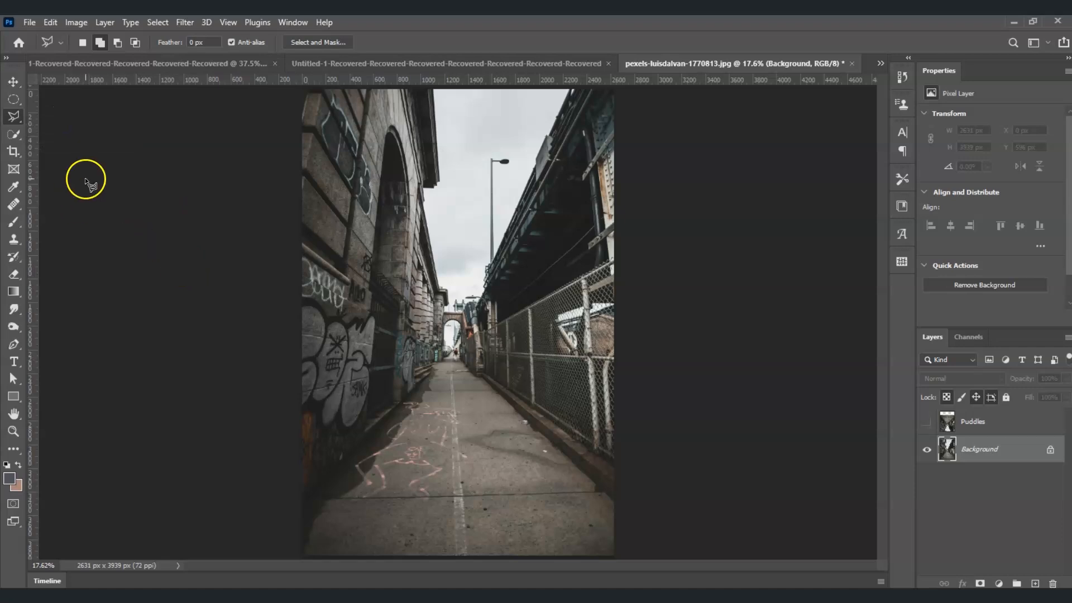
pyautogui.click(296, 507)
pyautogui.click(369, 436)
pyautogui.click(398, 407)
pyautogui.click(421, 384)
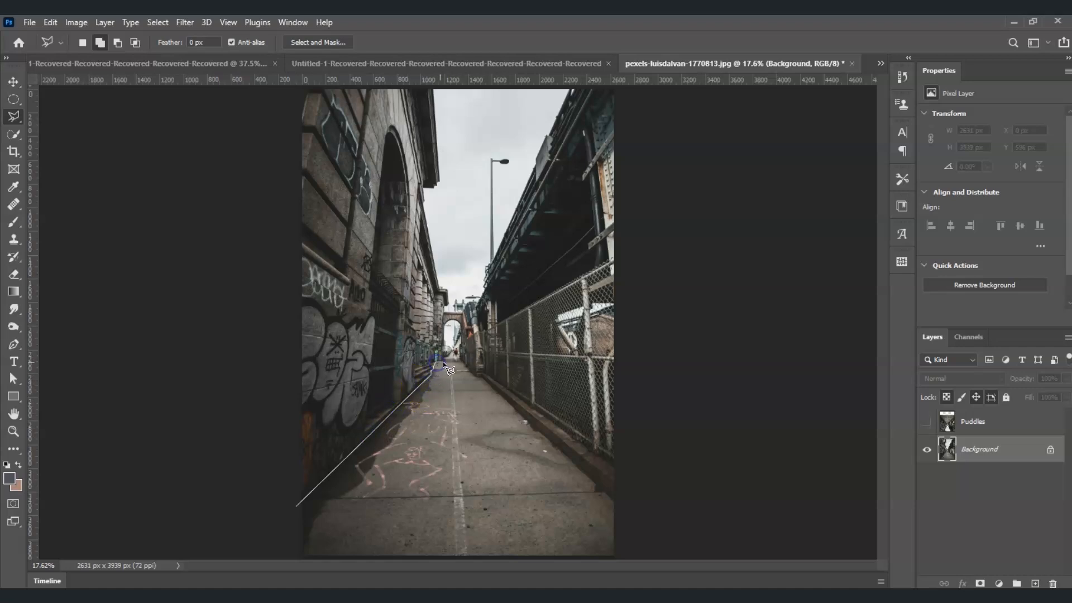
pyautogui.click(460, 360)
pyautogui.click(476, 376)
pyautogui.click(595, 480)
pyautogui.click(616, 504)
pyautogui.click(618, 558)
pyautogui.click(550, 561)
pyautogui.click(295, 558)
pyautogui.click(296, 506)
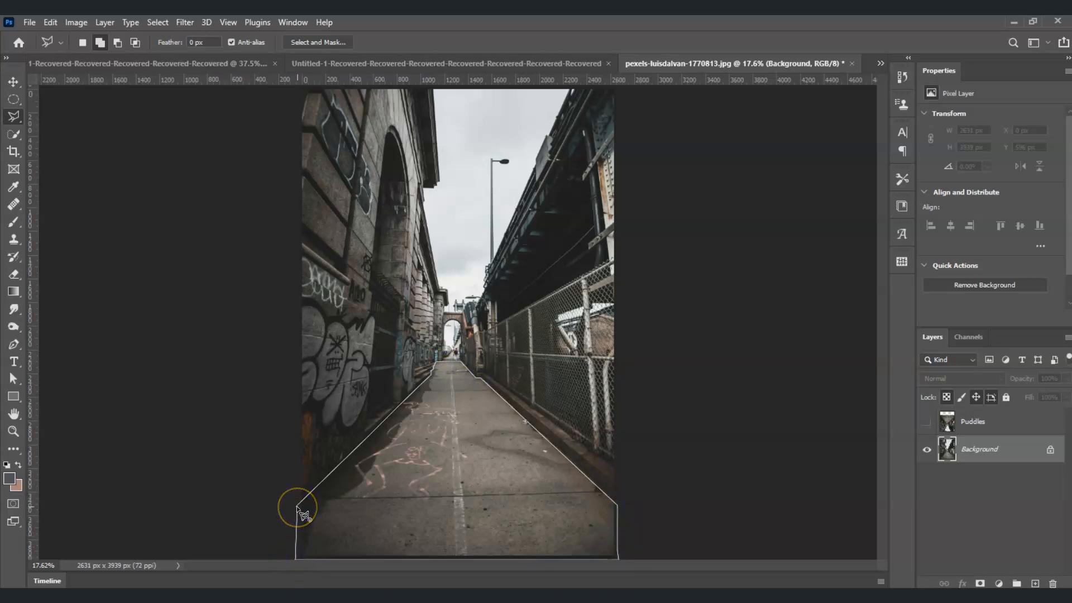
pyautogui.click(296, 506)
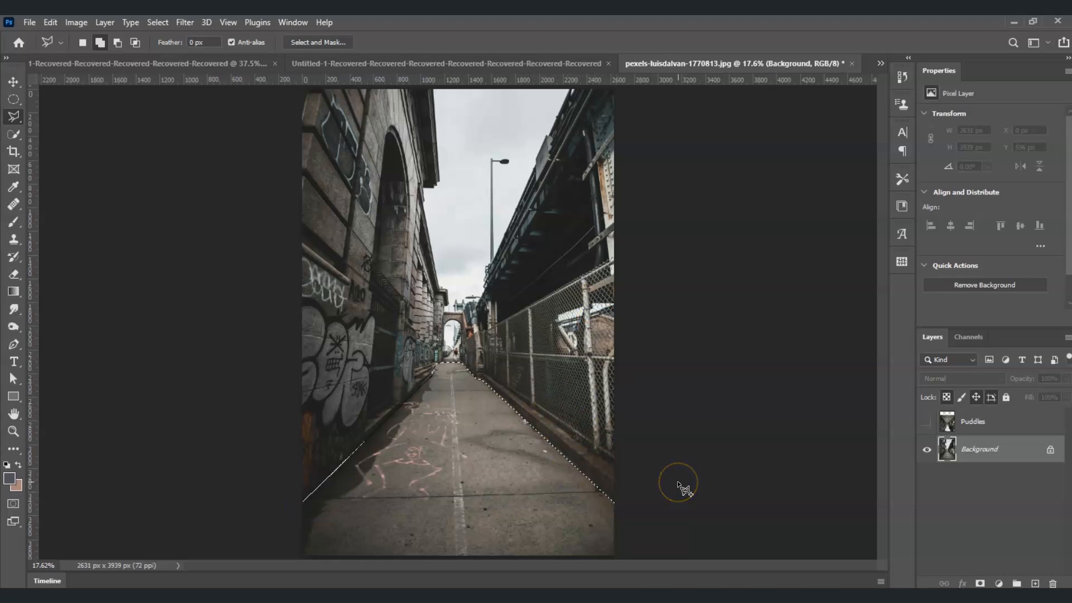
# Show and select the Puddles layer and add a layer mask from the ground selection.
pyautogui.click(978, 422)
pyautogui.click(926, 424)
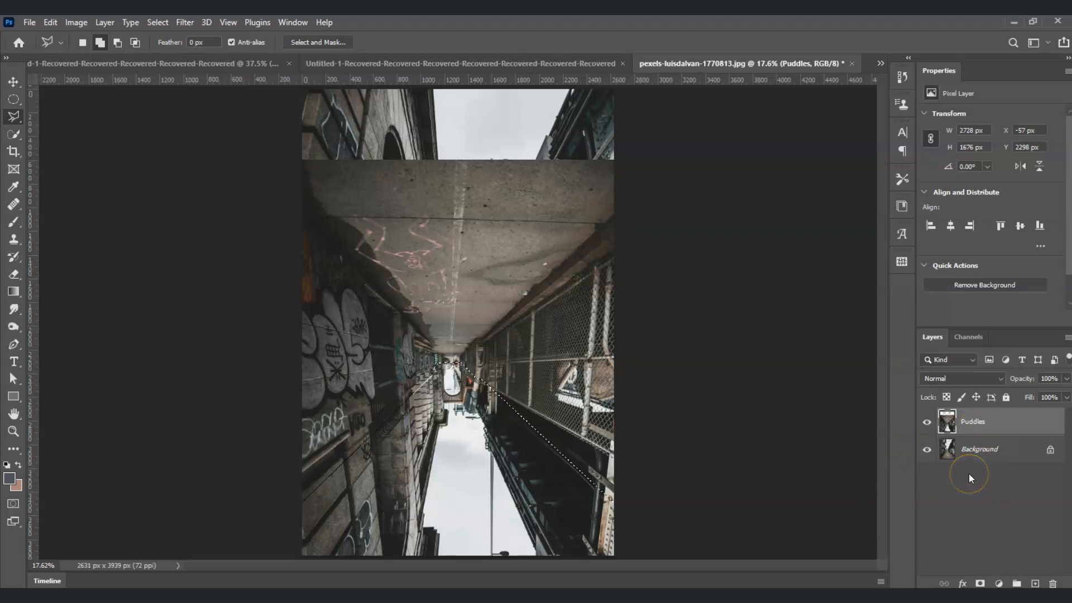
pyautogui.click(982, 427)
pyautogui.click(981, 583)
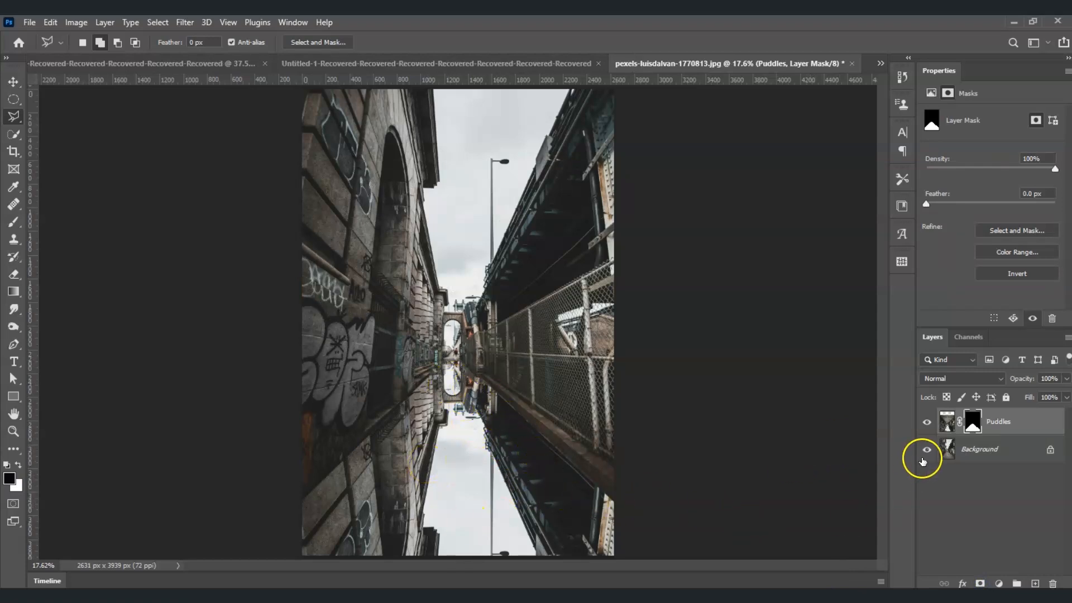
# Toggle the Puddles layer's visibility to compare the reflection with the original.
pyautogui.click(926, 423)
pyautogui.click(927, 422)
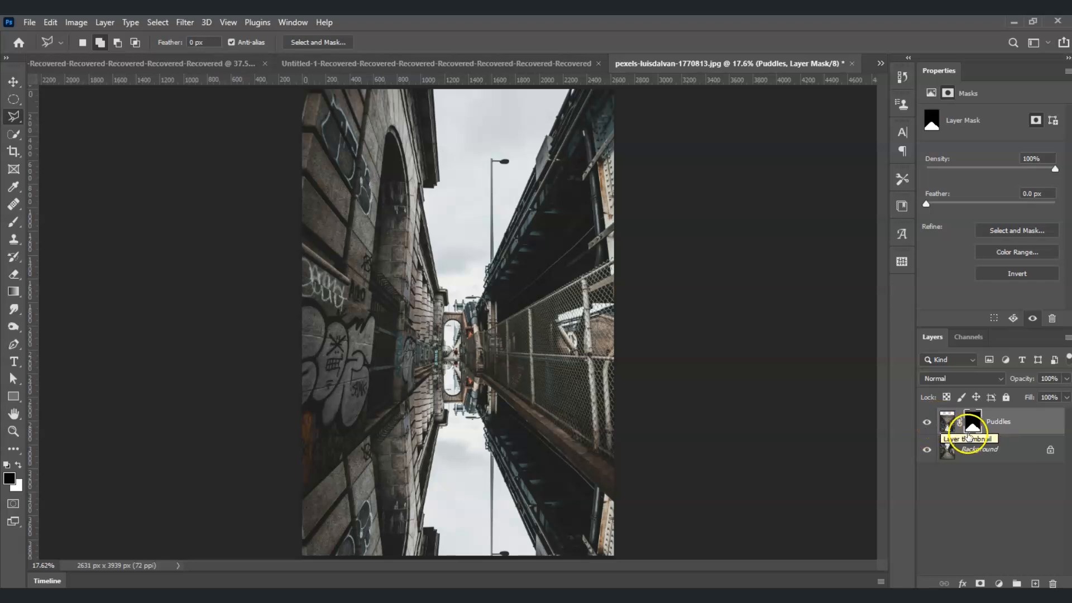
pyautogui.click(996, 494)
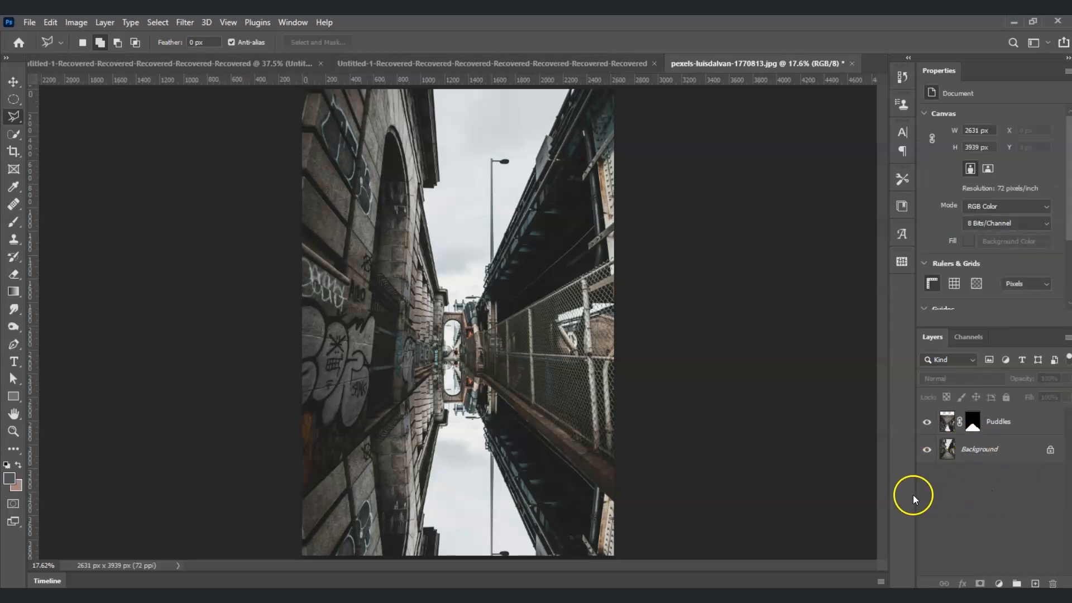
# Create a new layer group with a black mask and move the Puddles layer into it.
pyautogui.click(1017, 584)
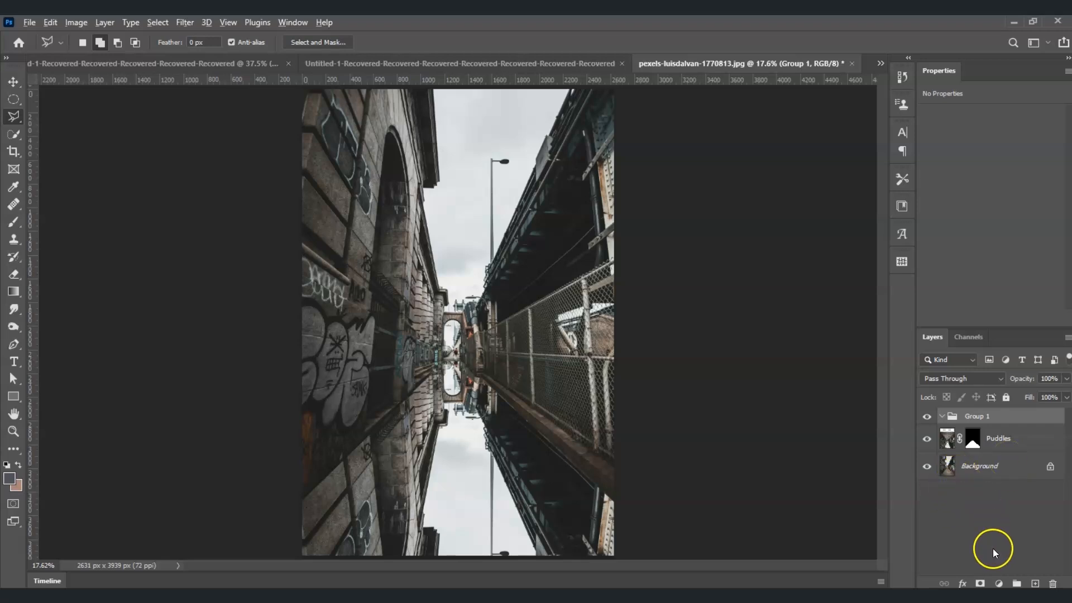
pyautogui.click(981, 583)
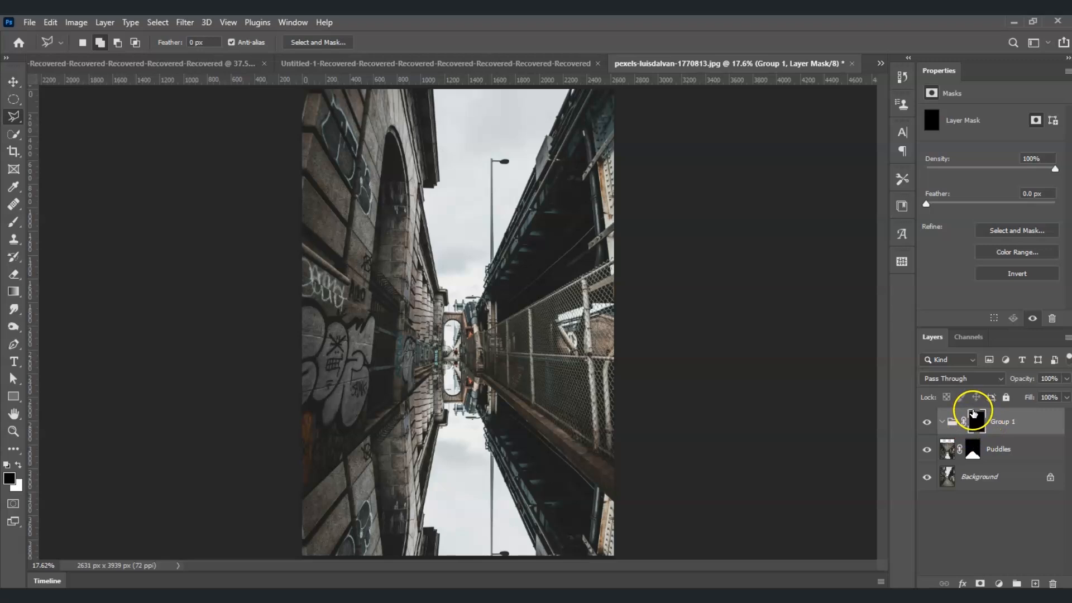
pyautogui.click(998, 454)
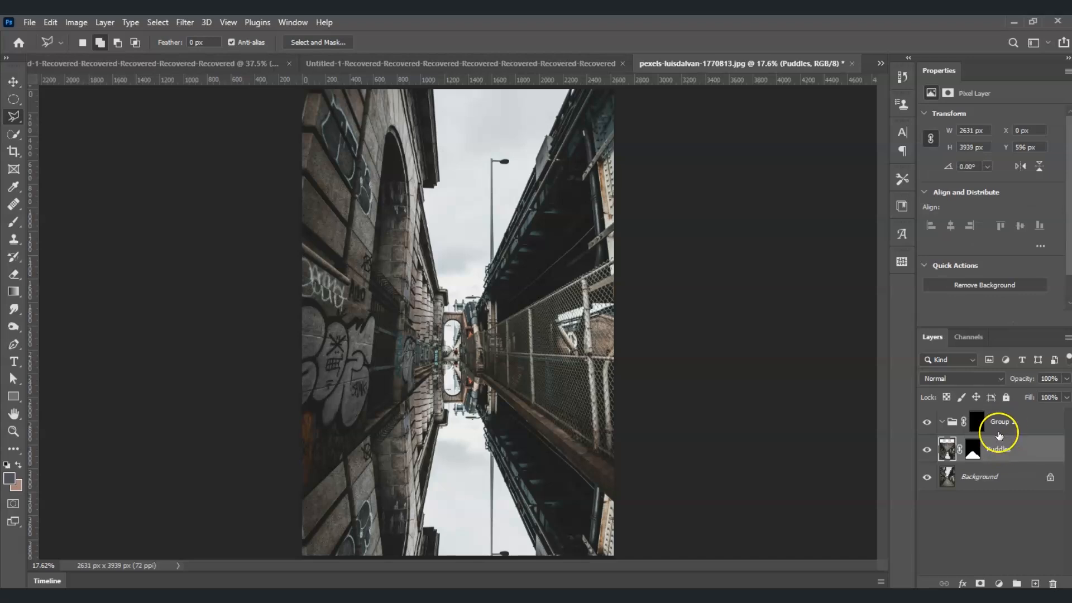
pyautogui.moveTo(1002, 450)
pyautogui.mouseDown()
pyautogui.moveTo(981, 428)
pyautogui.moveTo(985, 456)
pyautogui.mouseUp()
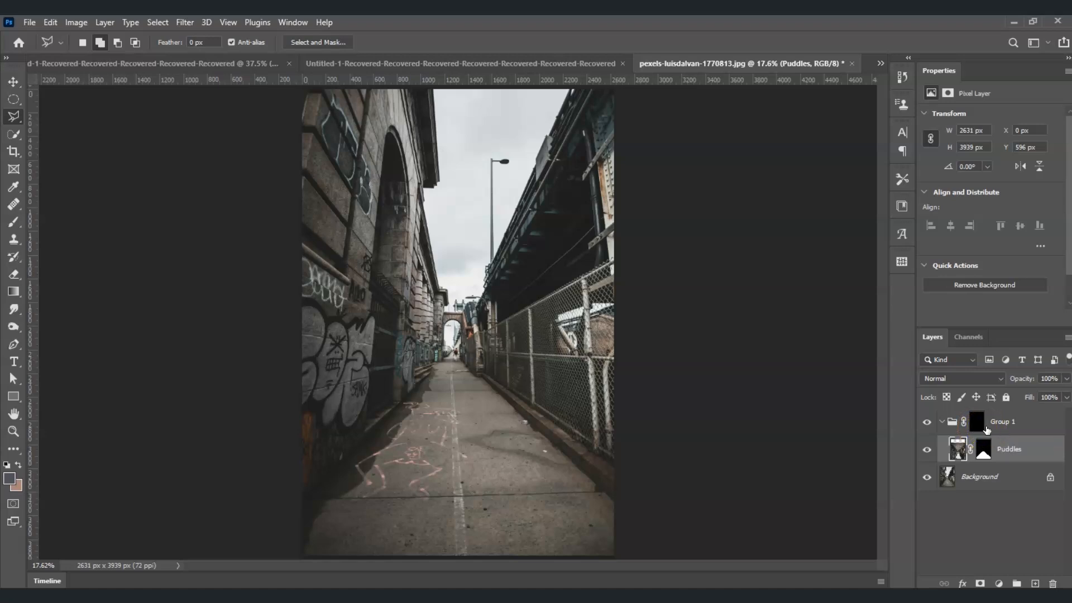
# Render Clouds into Group 1's layer mask to break the reflection into puddle patches.
pyautogui.click(977, 427)
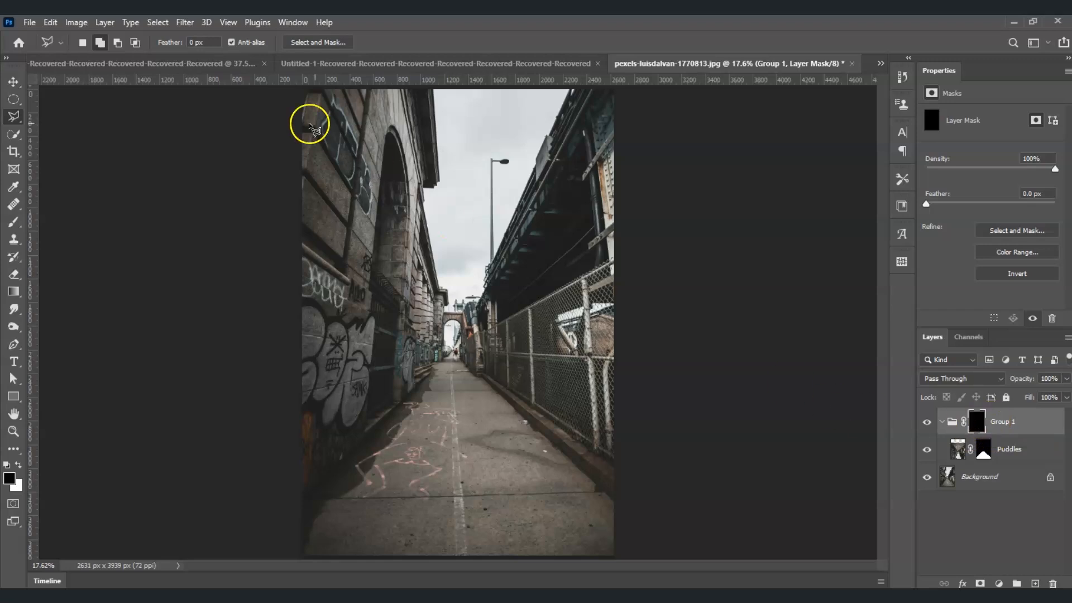
pyautogui.click(187, 22)
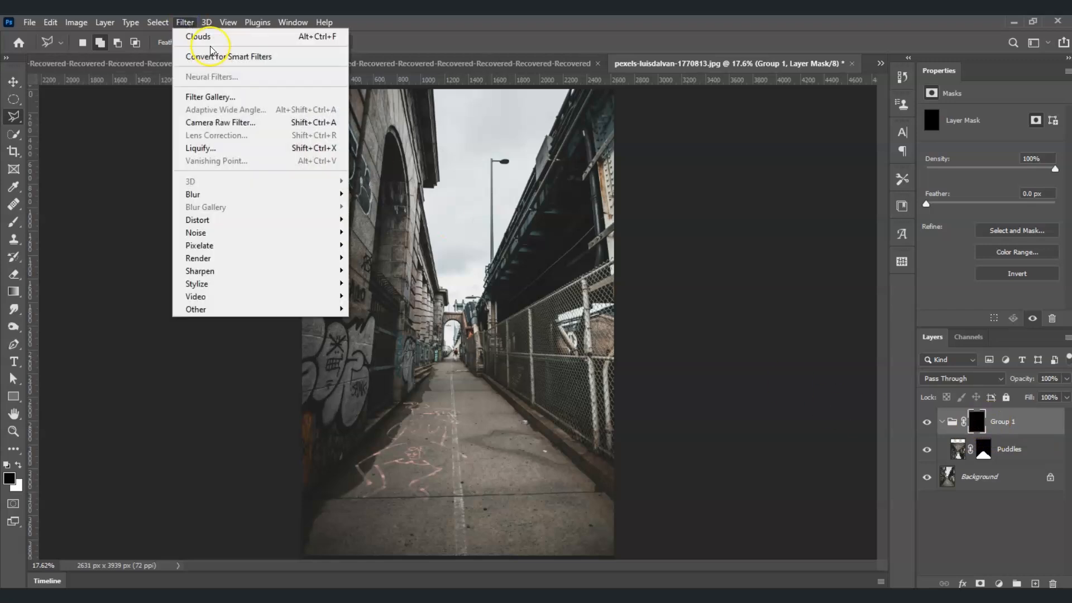
pyautogui.moveTo(253, 255)
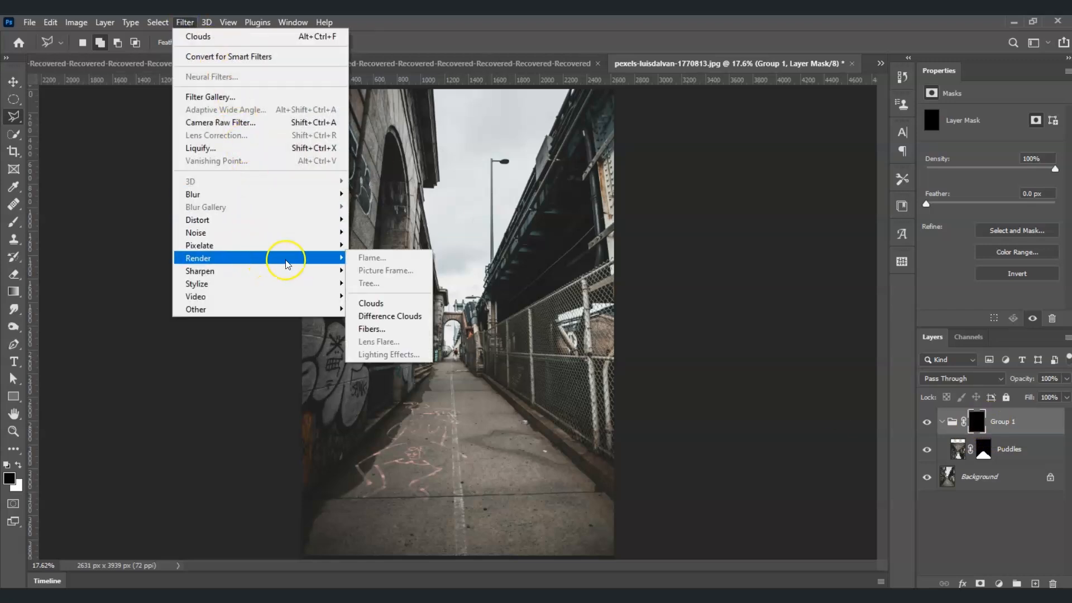
pyautogui.click(374, 302)
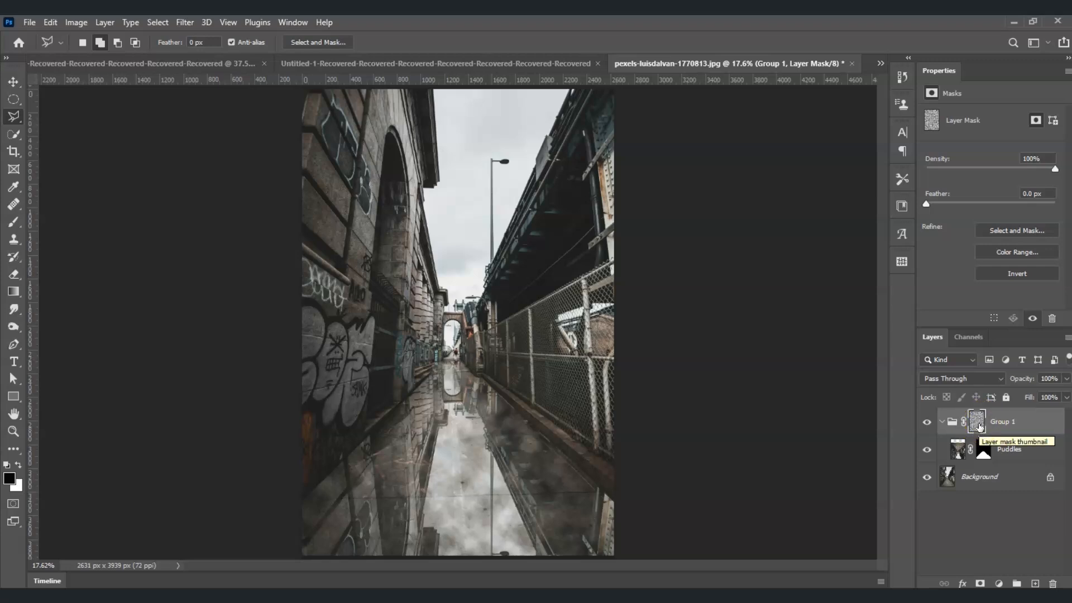
# Choose the Brush tool with a Soft Round brush and colour 070707, and paint across the mid ground on Group 1's mask.
pyautogui.click(978, 426)
pyautogui.moveTo(978, 426); pyautogui.dragTo(149, 255)
pyautogui.click(21, 224)
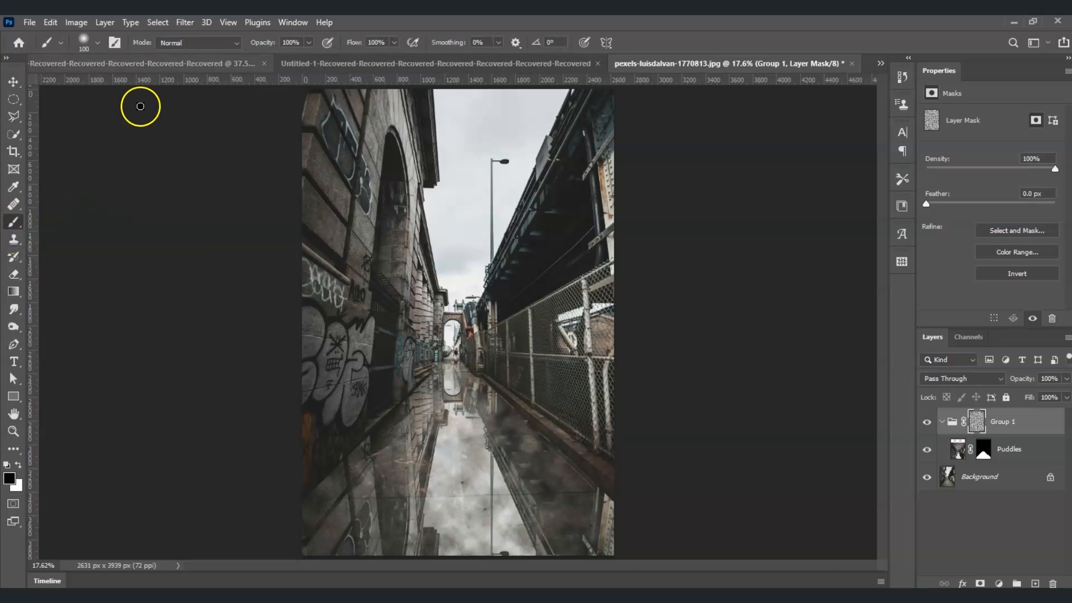
pyautogui.click(96, 43)
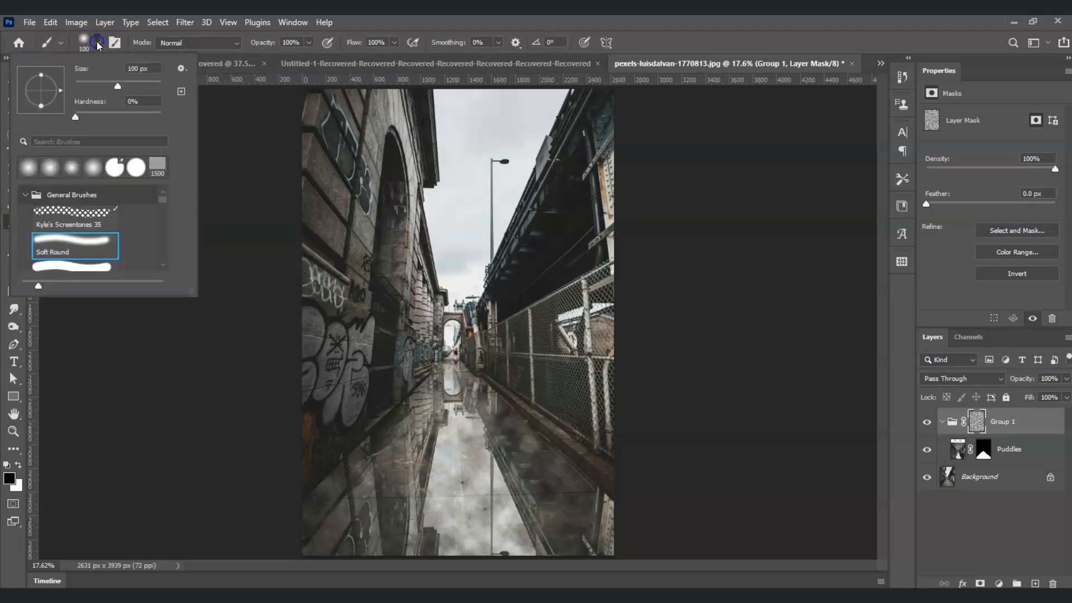
pyautogui.click(99, 253)
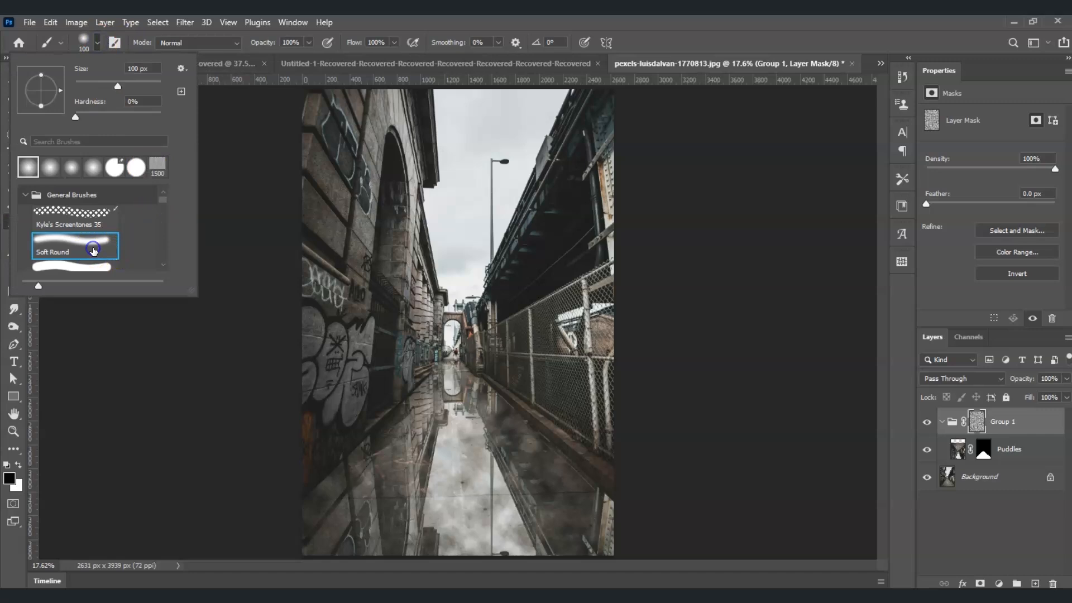
pyautogui.click(10, 479)
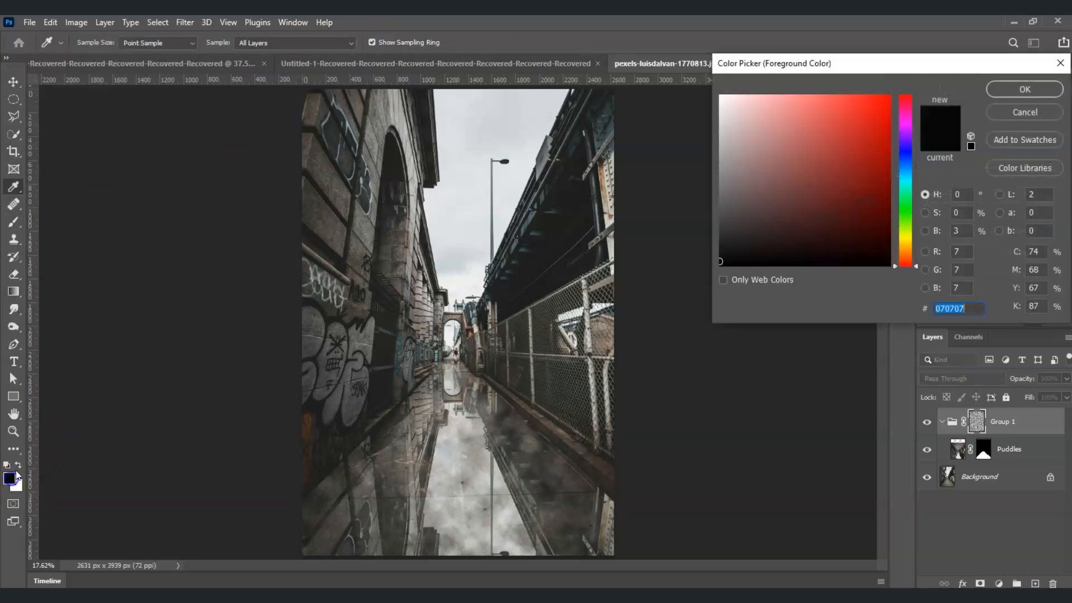
pyautogui.click(1024, 91)
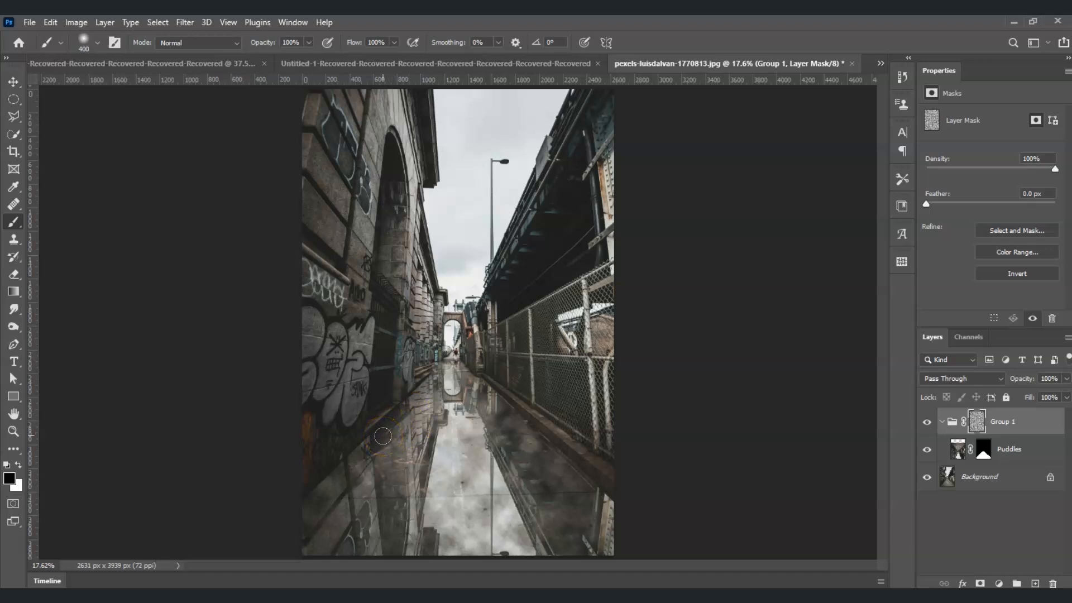
pyautogui.moveTo(380, 435)
pyautogui.mouseDown()
pyautogui.moveTo(430, 472)
pyautogui.moveTo(429, 514)
pyautogui.moveTo(406, 552)
pyautogui.moveTo(434, 542)
pyautogui.moveTo(444, 493)
pyautogui.moveTo(432, 467)
pyautogui.moveTo(398, 445)
pyautogui.moveTo(439, 487)
pyautogui.moveTo(449, 535)
pyautogui.moveTo(454, 480)
pyautogui.moveTo(535, 434)
pyautogui.mouseUp()
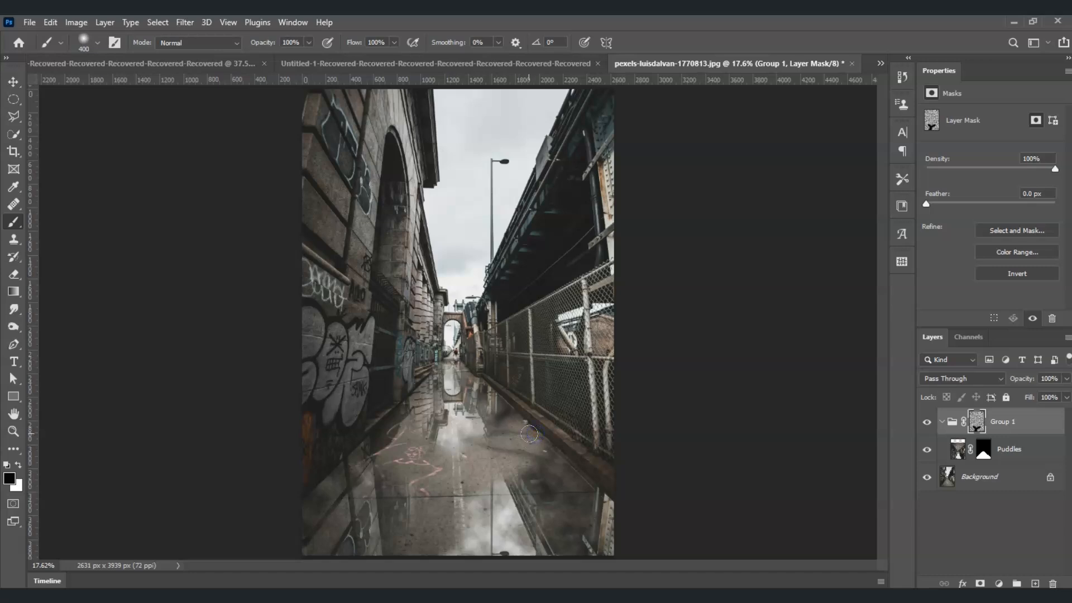
# Reduce the brush size and paint out more reflection patches on the middle and lower ground of the mask.
pyautogui.press('[')
pyautogui.press('[')
pyautogui.press('[')
pyautogui.moveTo(469, 403)
pyautogui.mouseDown()
pyautogui.moveTo(452, 404)
pyautogui.moveTo(464, 400)
pyautogui.moveTo(444, 398)
pyautogui.moveTo(445, 385)
pyautogui.moveTo(438, 409)
pyautogui.moveTo(426, 409)
pyautogui.moveTo(466, 385)
pyautogui.mouseUp()
pyautogui.press('[')
pyautogui.press('[')
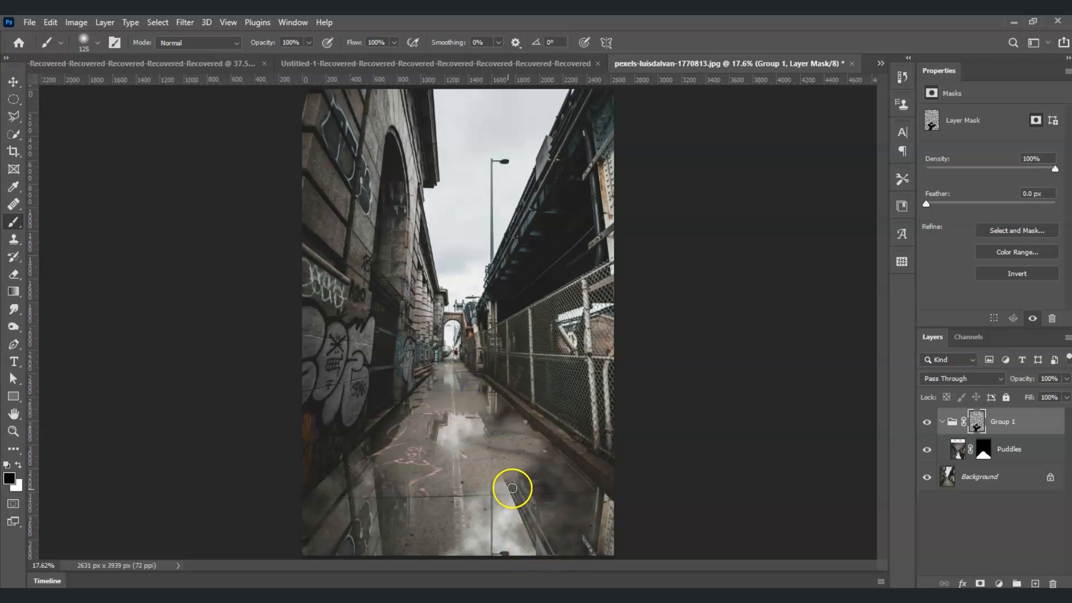
pyautogui.moveTo(512, 487); pyautogui.dragTo(515, 473)
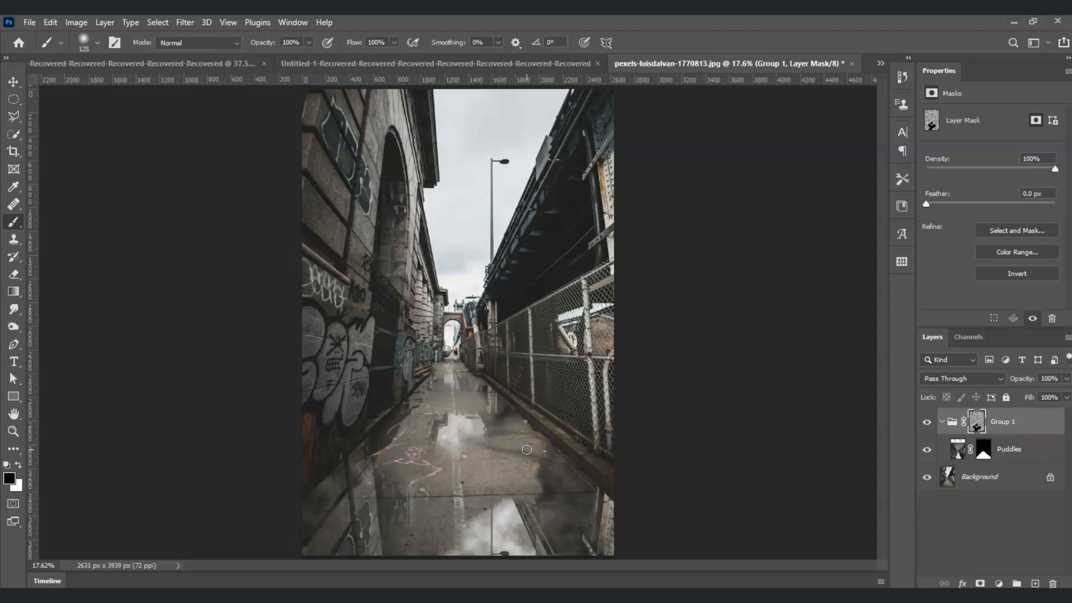
# Duplicate the Group 1 group and paint a small stroke on the copy's mask in the lower ground.
pyautogui.click(1004, 550)
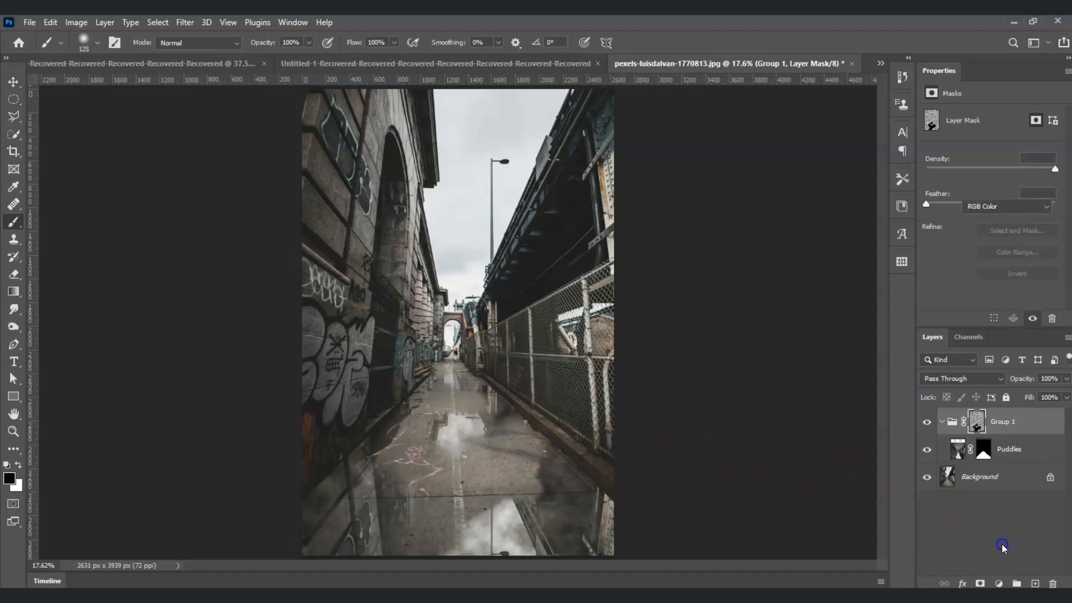
pyautogui.click(1010, 422)
pyautogui.click(1005, 435)
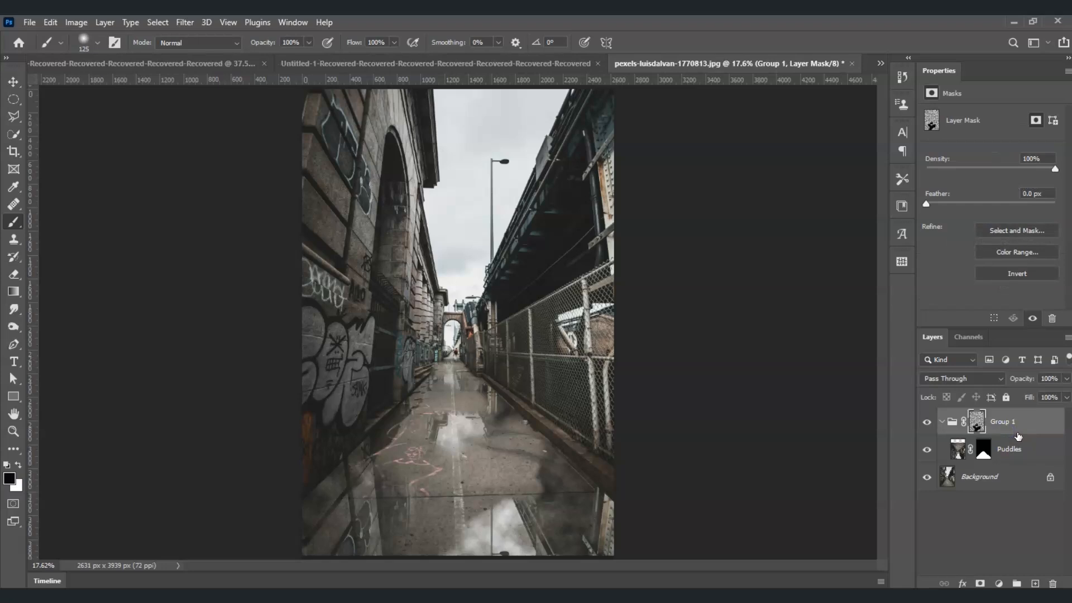
pyautogui.hotkey('ctrl', 'j')
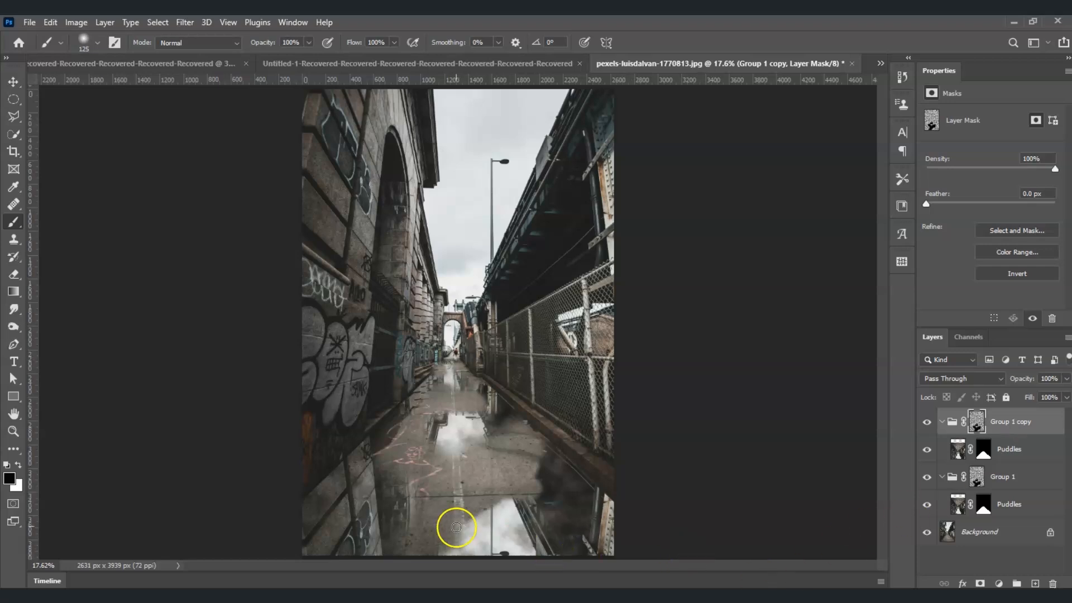
pyautogui.moveTo(549, 485); pyautogui.dragTo(560, 482)
# Set the Group 1 copy group's blend mode to Color Dodge.
pyautogui.click(1026, 428)
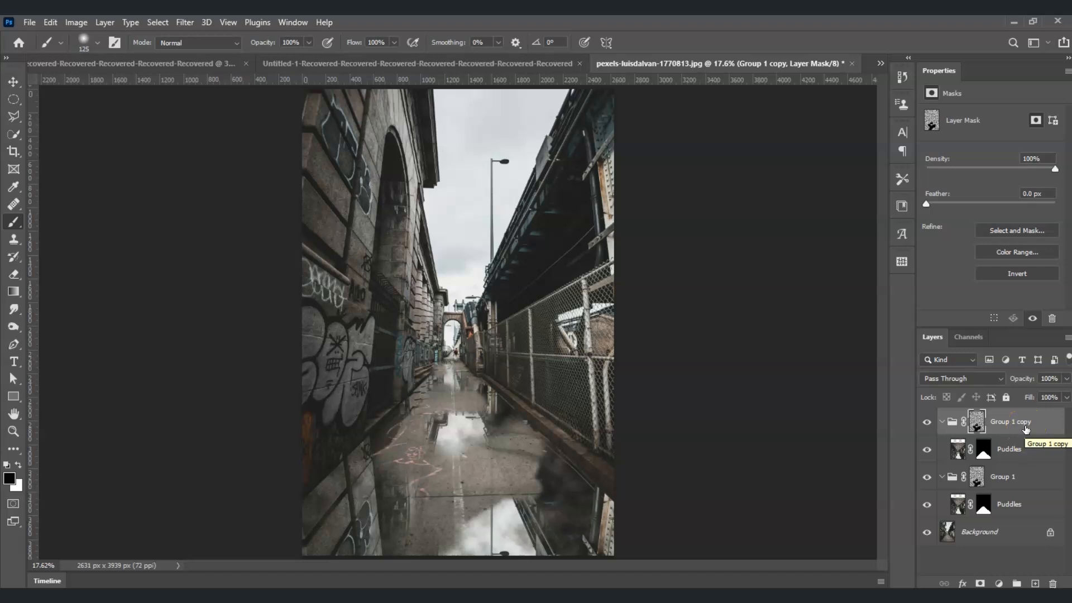
pyautogui.click(1026, 427)
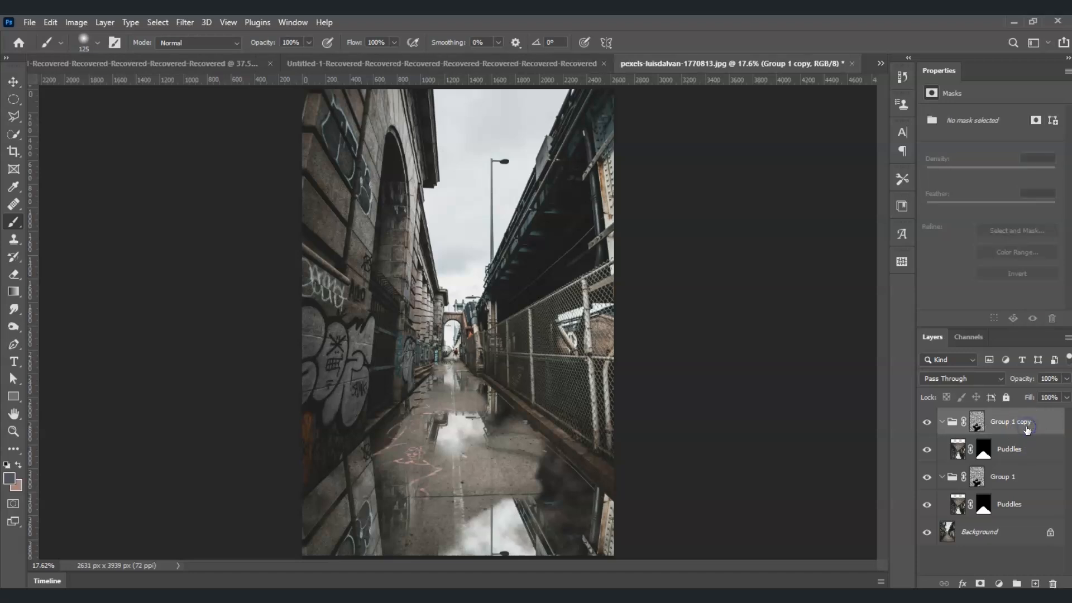
pyautogui.click(1000, 380)
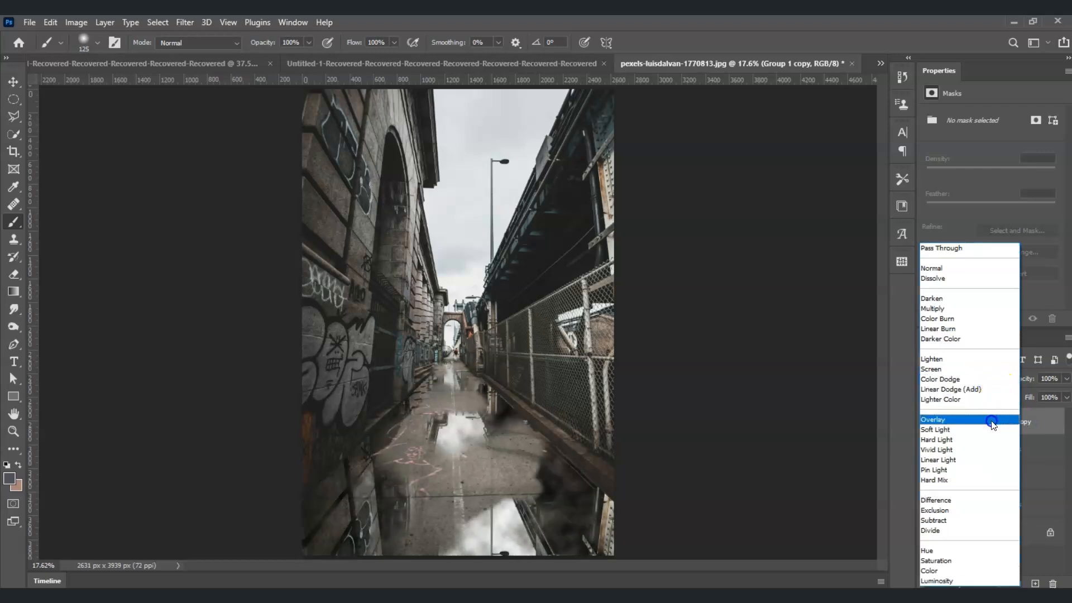
pyautogui.click(977, 379)
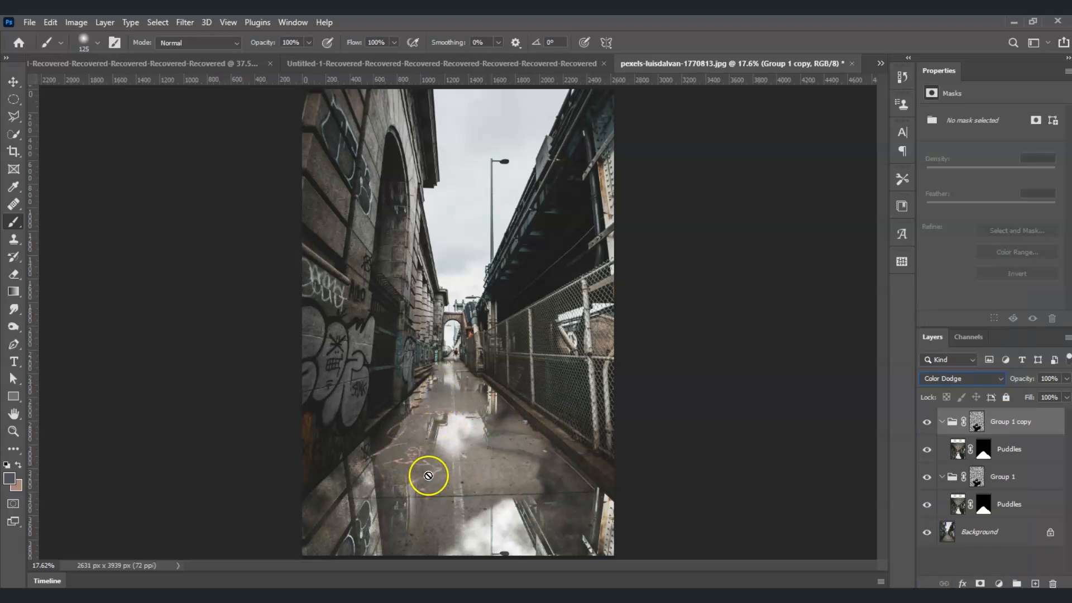
# Duplicate the Background layer to the top of the layer stack and toggle its visibility.
pyautogui.click(1002, 535)
pyautogui.moveTo(1003, 537); pyautogui.dragTo(928, 416)
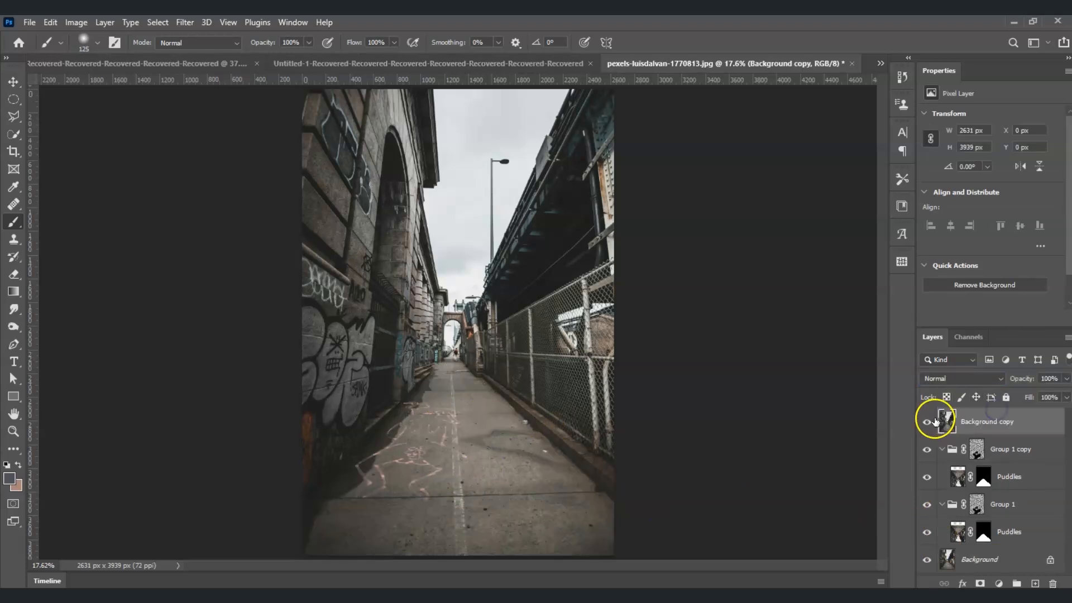
pyautogui.click(932, 422)
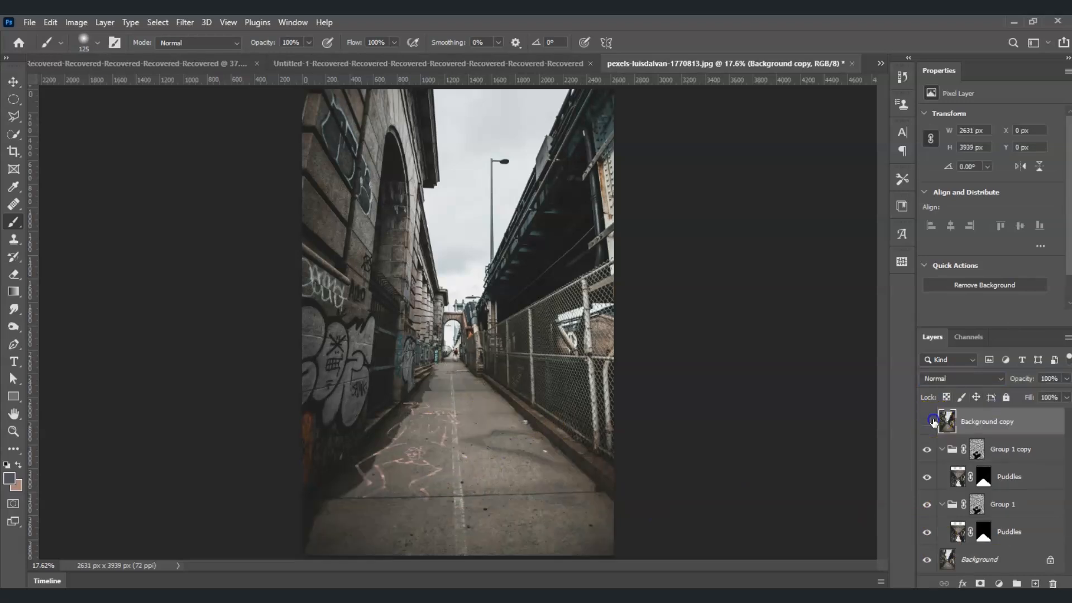